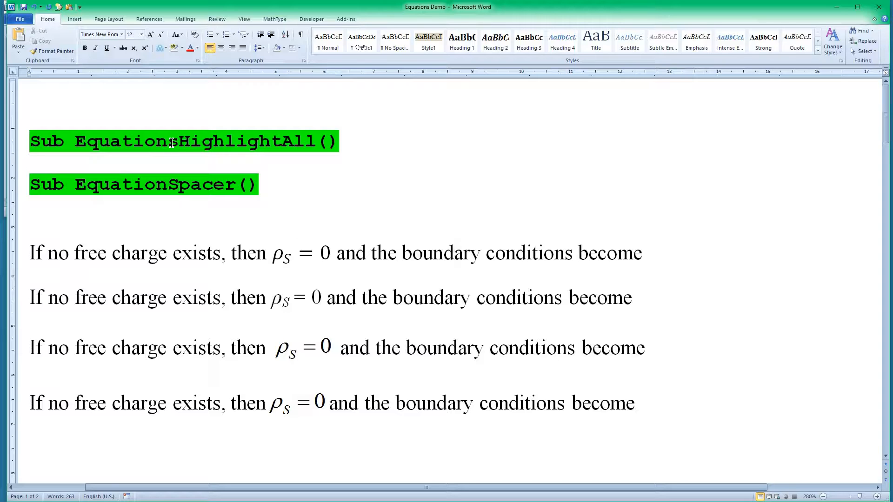
# Step: Run the EquationsHighlightAll macro on the document and dismiss both of its result messages
pyautogui.doubleClick(171, 142)
pyautogui.hotkey('ctrl', 'c')
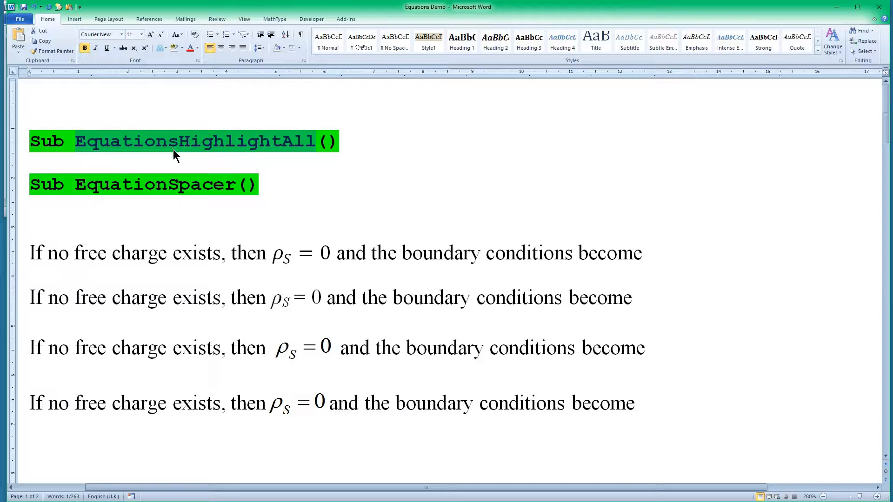
pyautogui.hotkey('alt', 'F8')
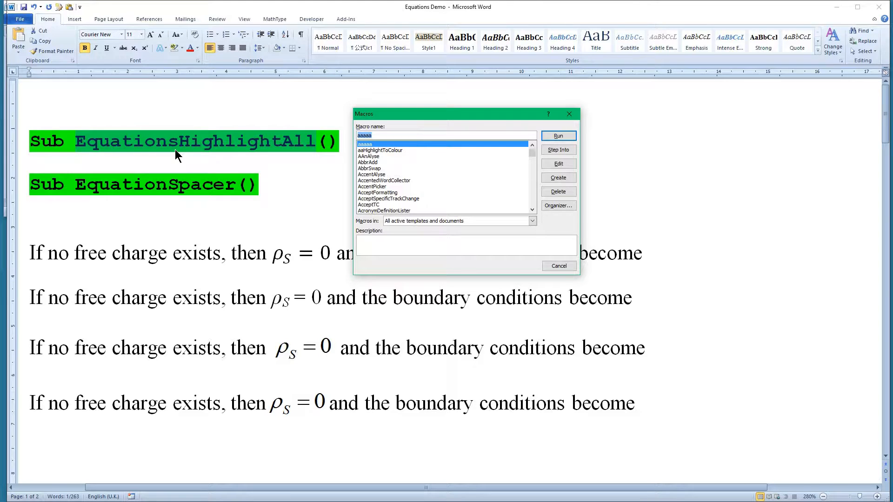
pyautogui.hotkey('ctrl', 'v')
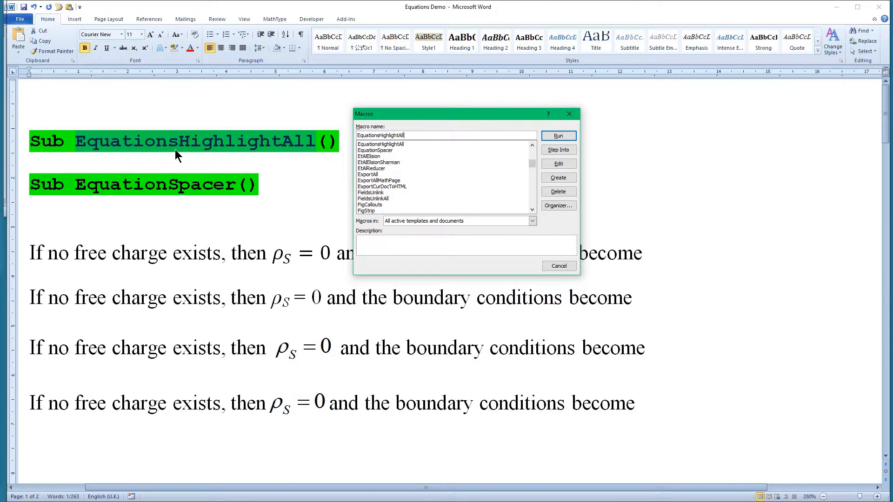
pyautogui.click(400, 144)
pyautogui.click(558, 137)
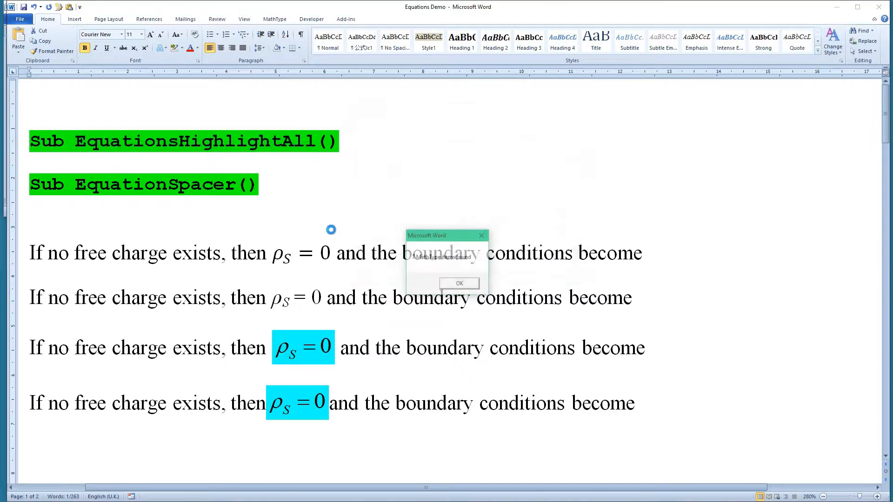
pyautogui.click(459, 285)
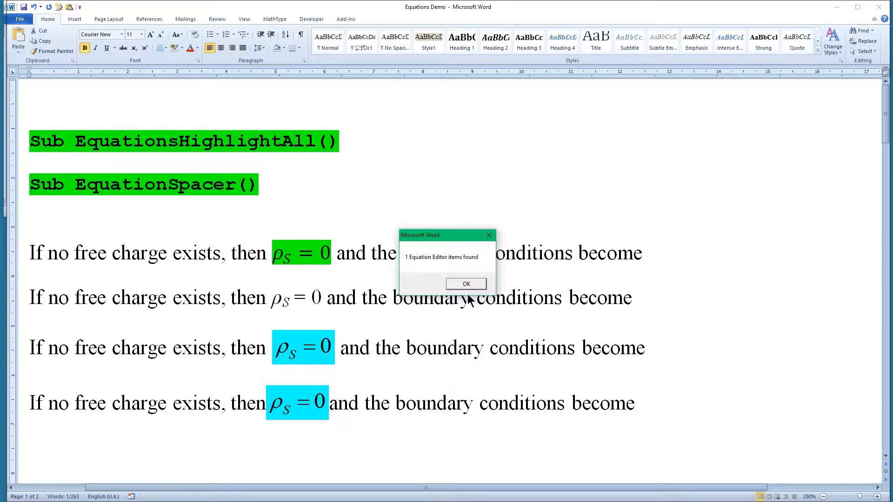
pyautogui.click(470, 284)
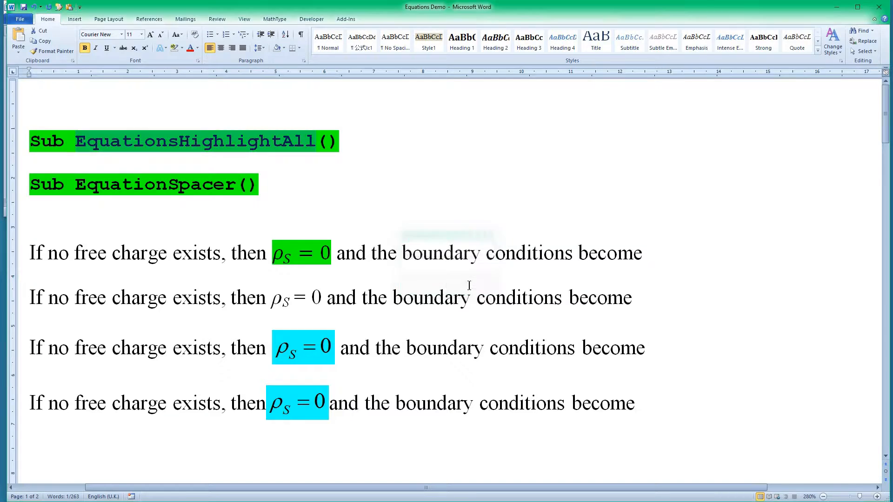
# Step: Inspect the equation in the first sentence, and view the third sentence's equation in MathType before closing that editor
pyautogui.click(328, 259)
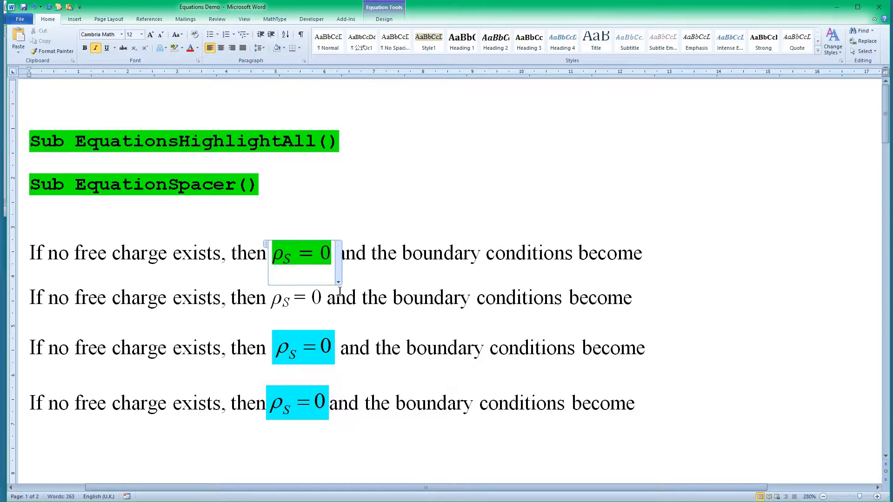
pyautogui.click(320, 349)
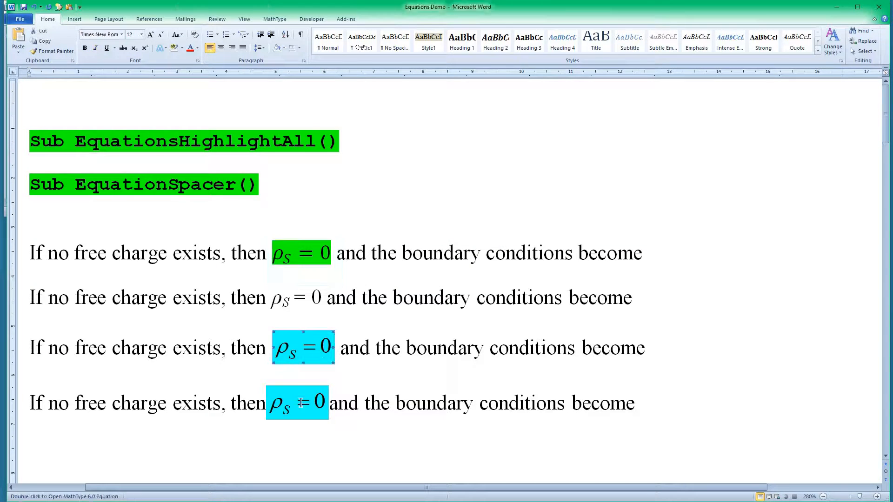
pyautogui.doubleClick(299, 347)
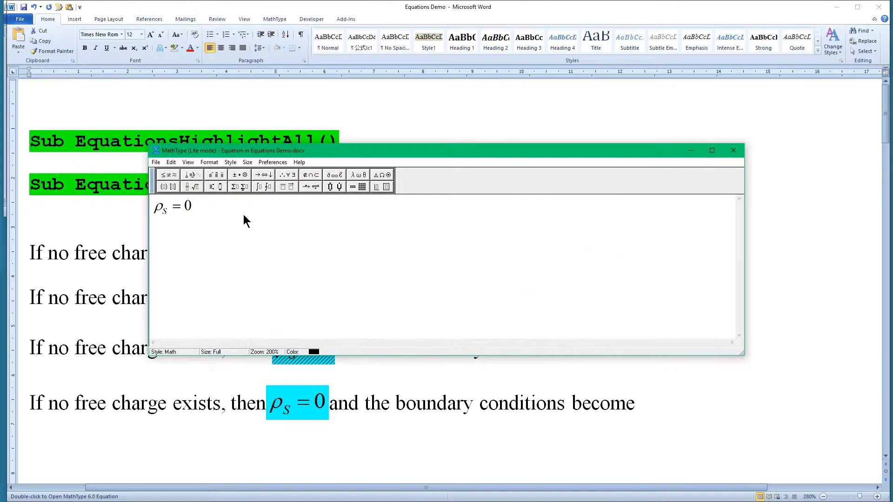
pyautogui.click(734, 150)
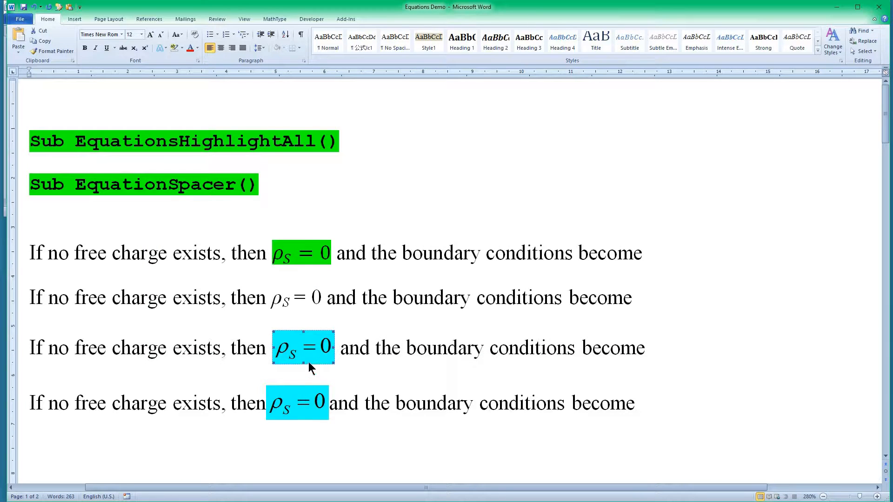
pyautogui.click(361, 349)
# Step: Run the EquationSpacer macro to add missing spaces around the MathType equations
pyautogui.doubleClick(170, 188)
pyautogui.hotkey('ctrl', 'c')
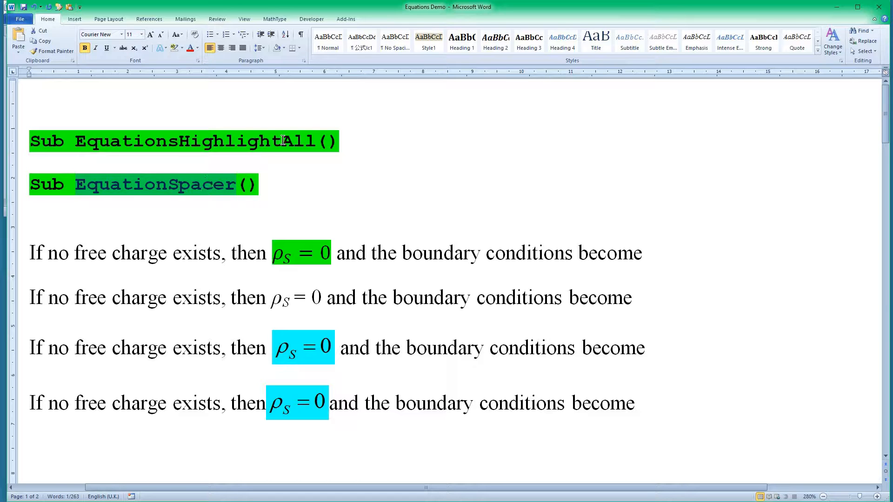
pyautogui.hotkey('alt', 'F8')
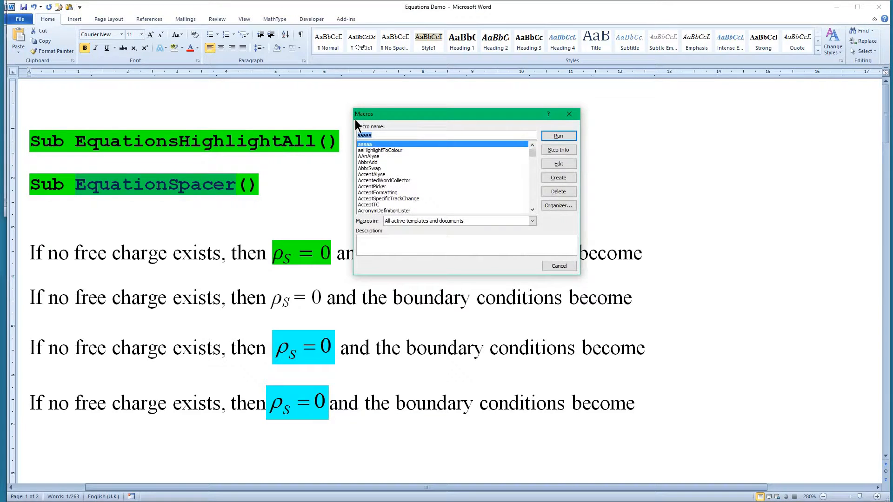
pyautogui.hotkey('ctrl', 'v')
pyautogui.click(387, 145)
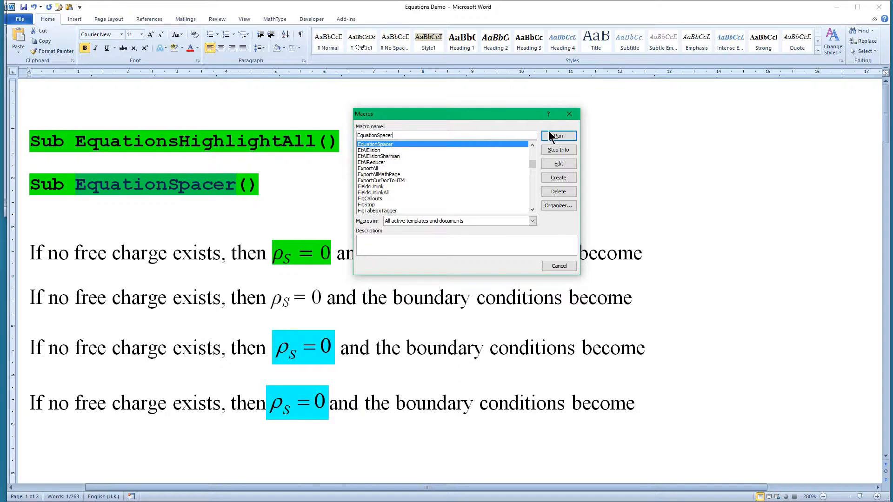
pyautogui.click(554, 137)
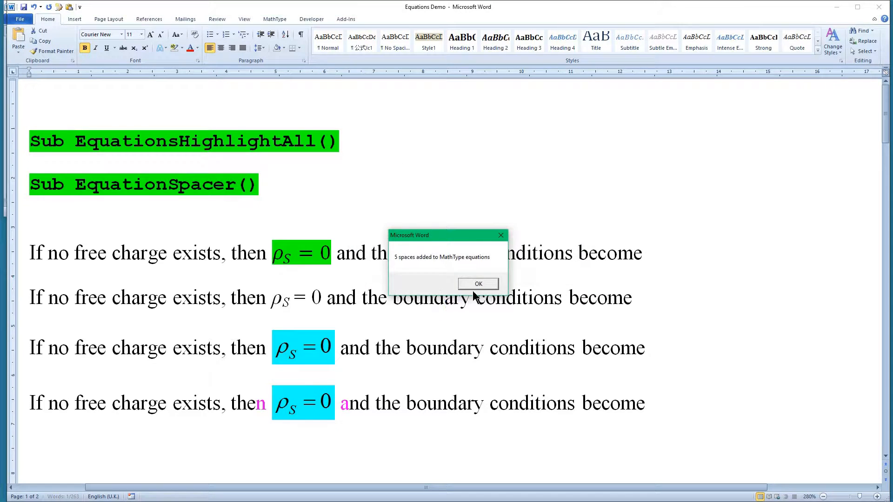
pyautogui.click(481, 285)
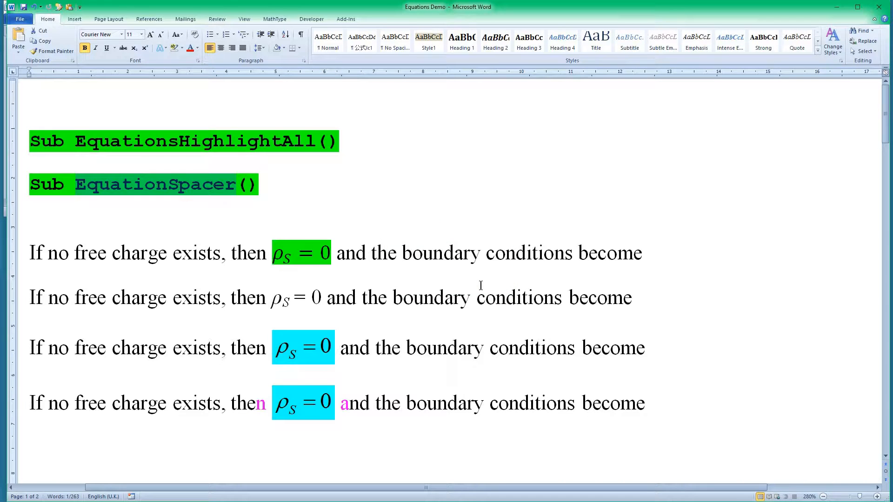
pyautogui.click(469, 306)
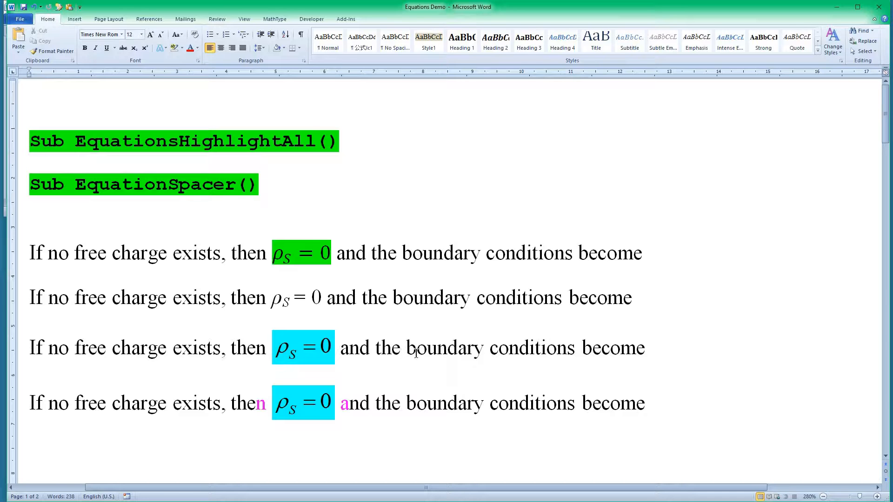
# Step: Insert a thin space between the equals sign and the 0 in the first sentence under TypeThinSpace
pyautogui.scroll(-5, 417, 353)
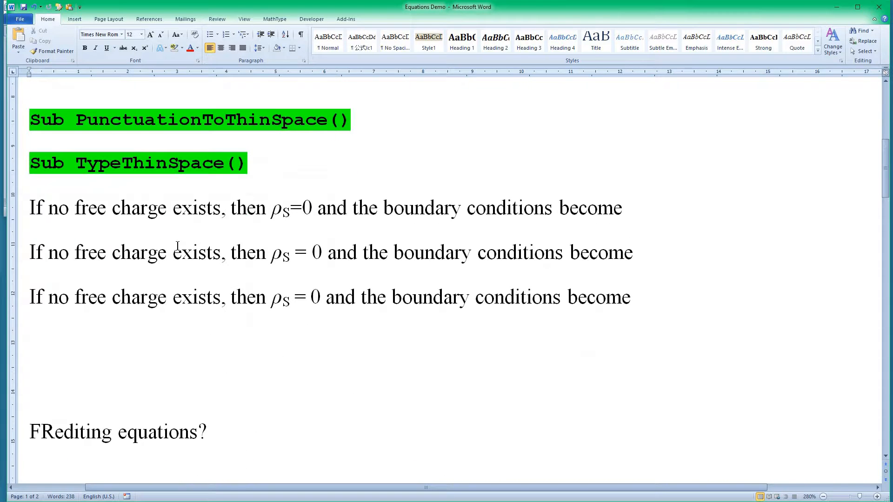
pyautogui.click(314, 210)
pyautogui.click(302, 210)
pyautogui.hotkey('ctrl', 'alt', 'space')
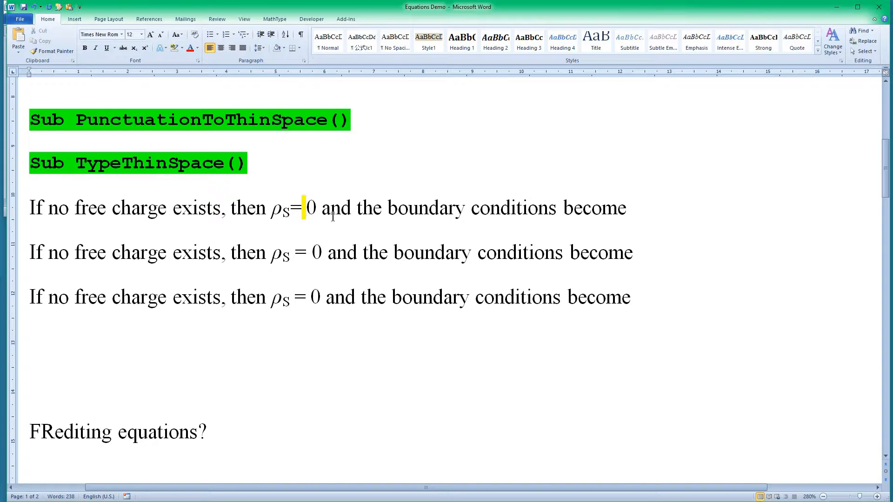
# Step: Put a thin space before the equals sign in the same sentence, replacing the subscript-formatted one with a highlighted one
pyautogui.click(291, 212)
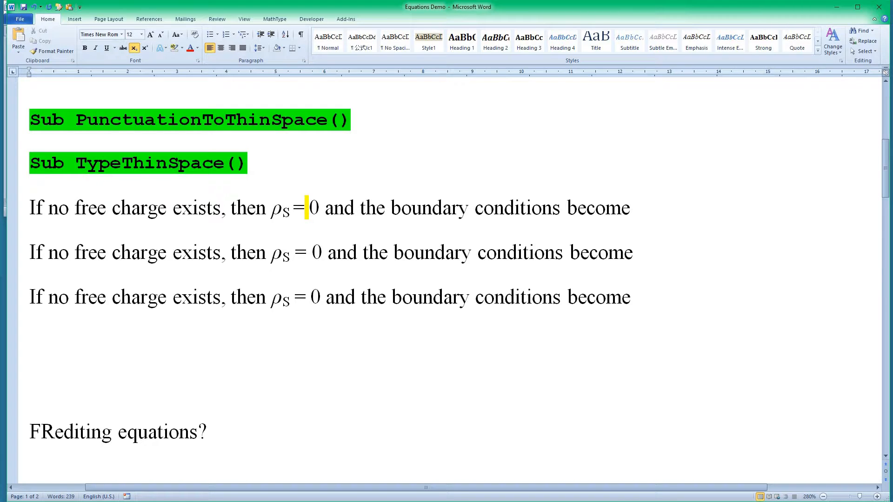
pyautogui.hotkey('shift', 'Left')
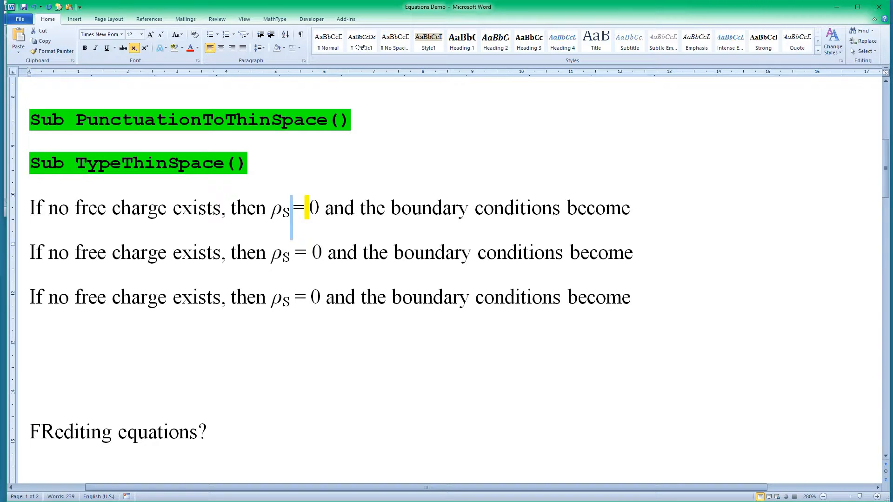
pyautogui.click(134, 48)
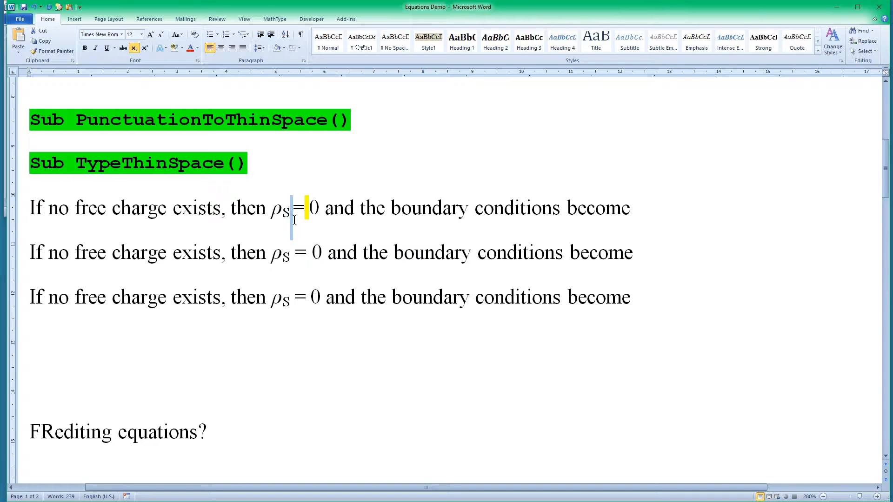
pyautogui.press('Delete')
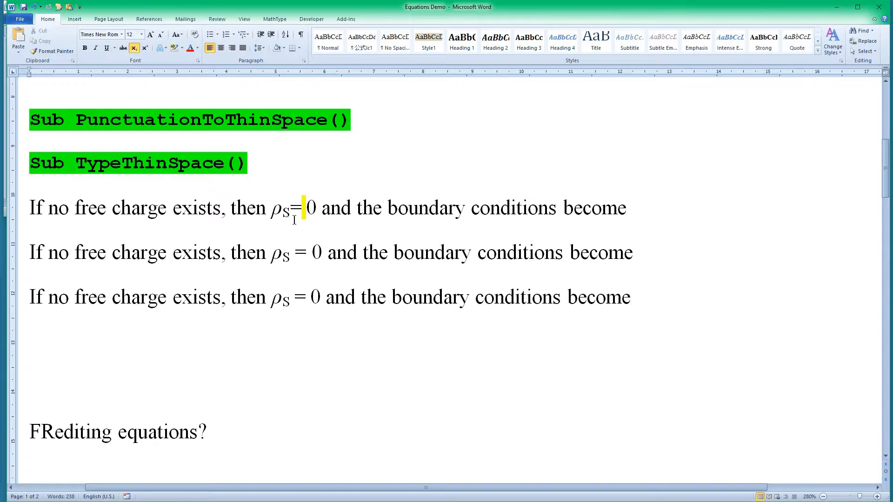
pyautogui.hotkey('ctrl', 'alt', 'space')
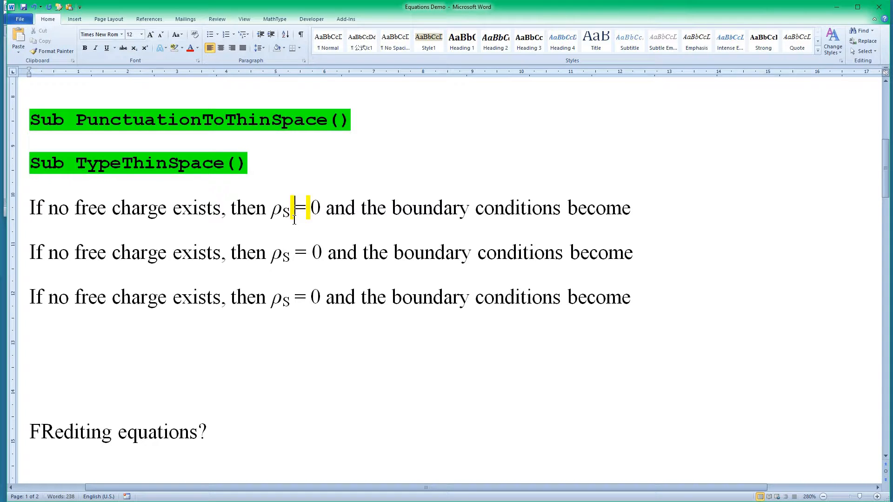
# Step: Delete the thin spaces on both sides of the equals sign in the first sentence
pyautogui.hotkey('shift', 'Left')
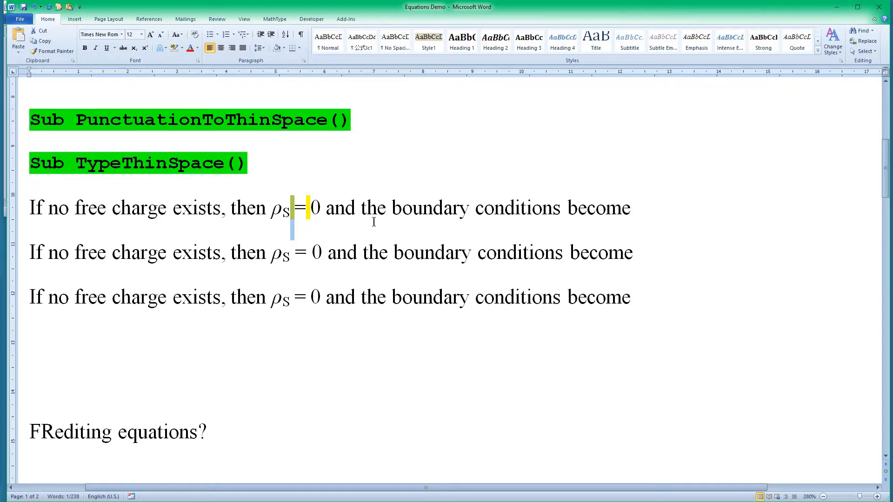
pyautogui.press('Delete')
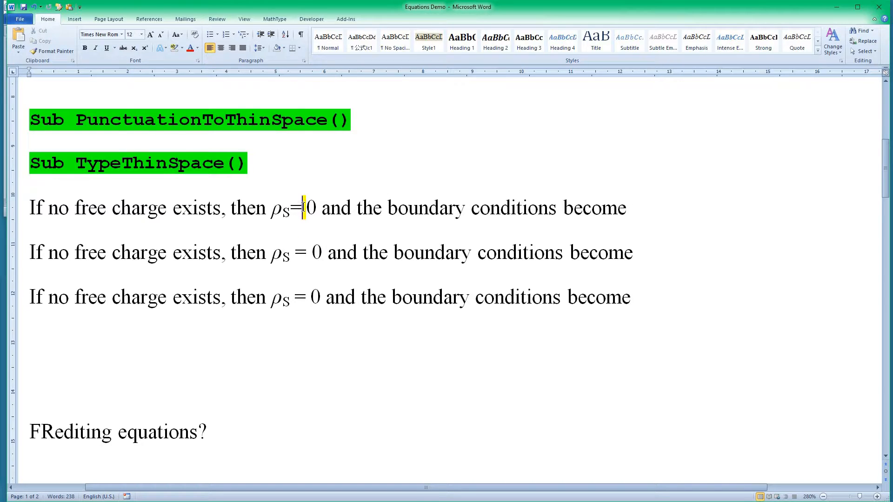
pyautogui.press('Delete')
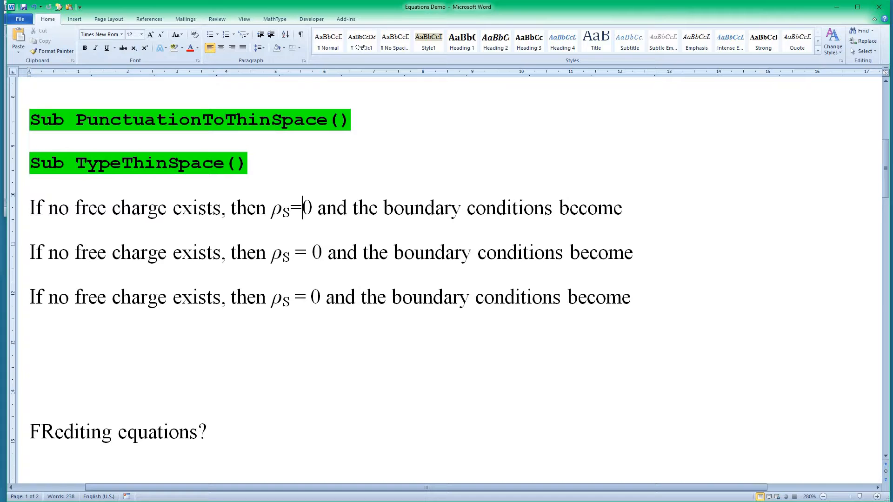
# Step: In a new document, enter the line "=|" followed by a thin space and "=", and highlight the whole line green
pyautogui.hotkey('ctrl', 'n')
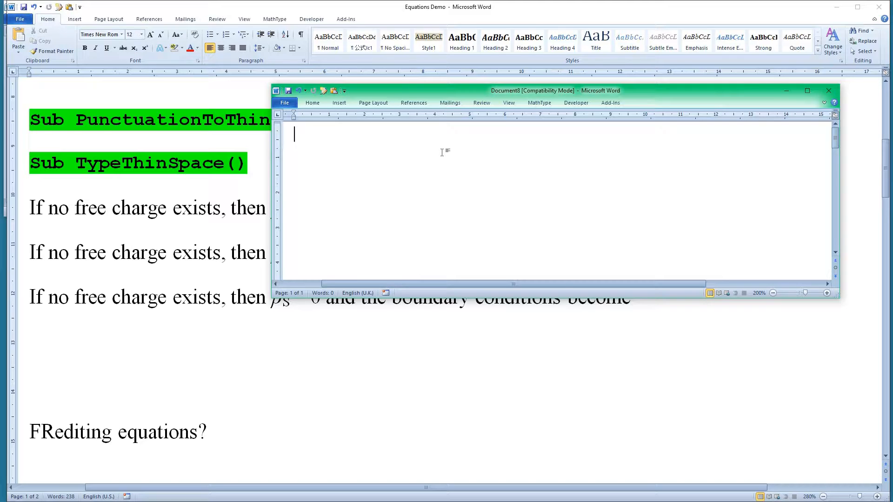
pyautogui.write('=')
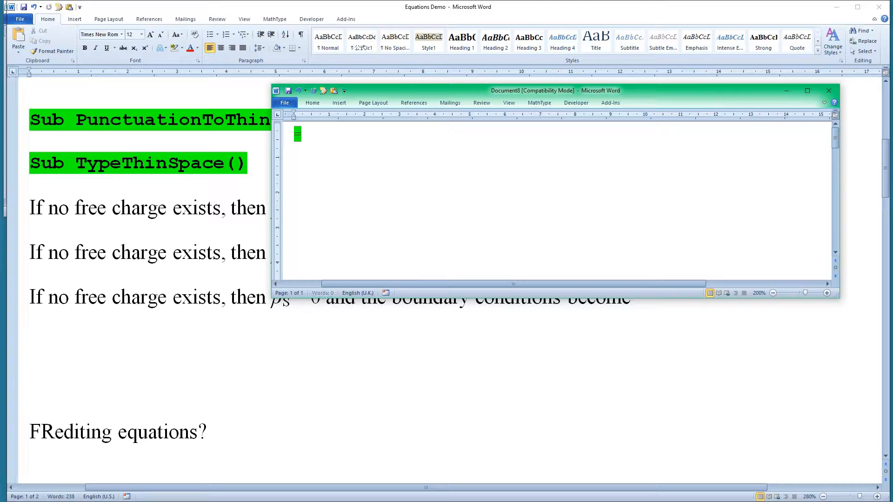
pyautogui.write('|')
pyautogui.hotkey('ctrl', 'alt', 'space')
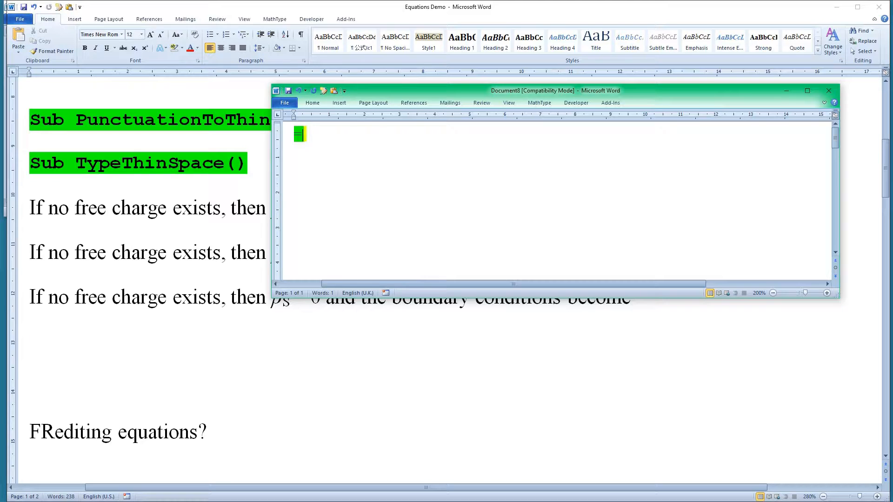
pyautogui.write('=')
pyautogui.click(280, 137)
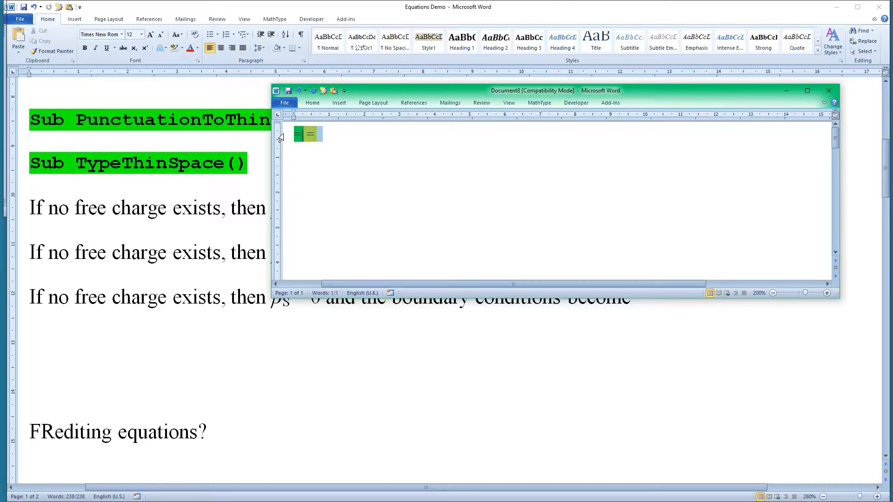
pyautogui.hotkey('ctrl', 'alt', 'h')
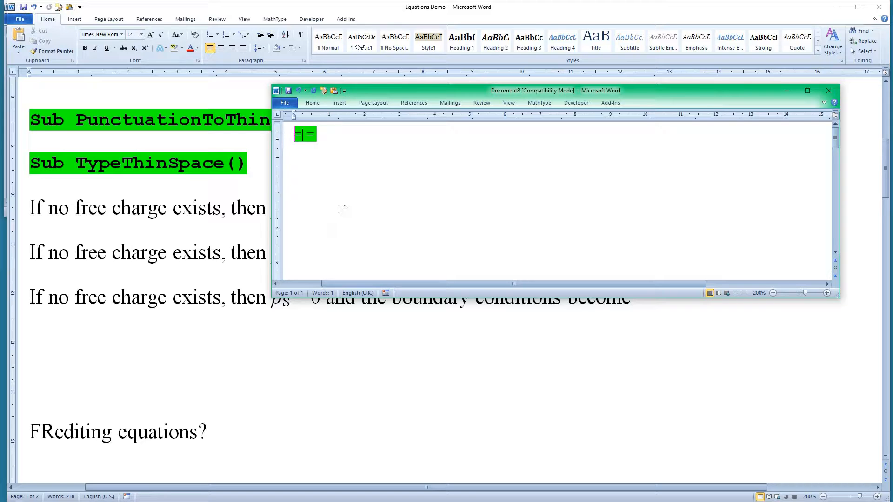
# Step: Enlarge the new document's view to 230% and move its window clear of the sample sentences
pyautogui.scroll(3, 340, 209)
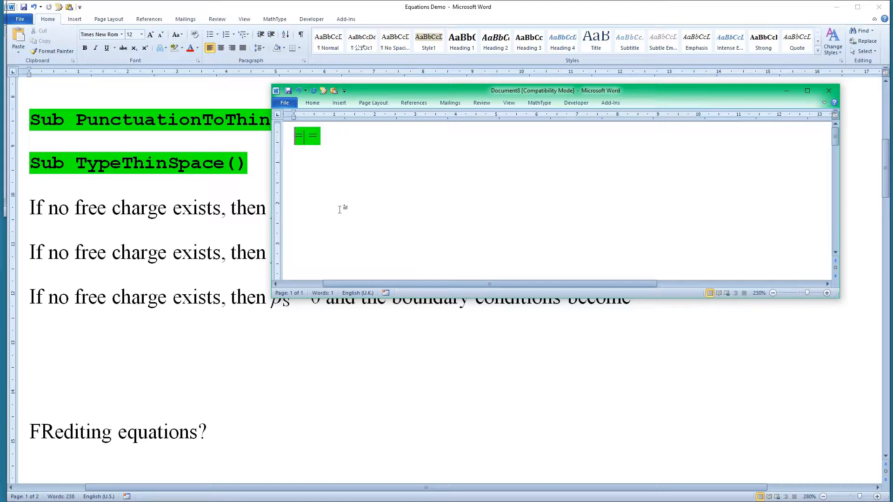
pyautogui.hotkey('ctrl', 'shift', '8')
pyautogui.hotkey('ctrl', 'shift', '8')
pyautogui.moveTo(840, 298); pyautogui.dragTo(868, 251)
pyautogui.moveTo(557, 94); pyautogui.dragTo(630, 63)
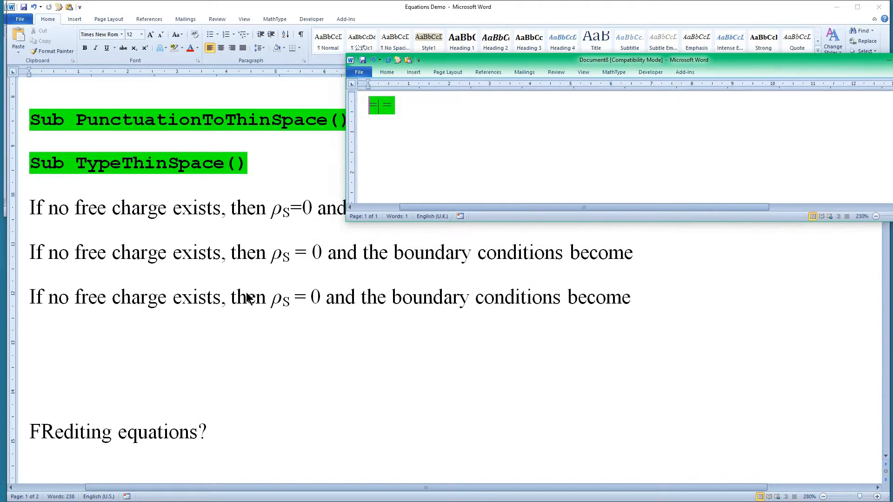
# Step: Return to the Equations Demo document and run the FRedit macro on it
pyautogui.click(261, 265)
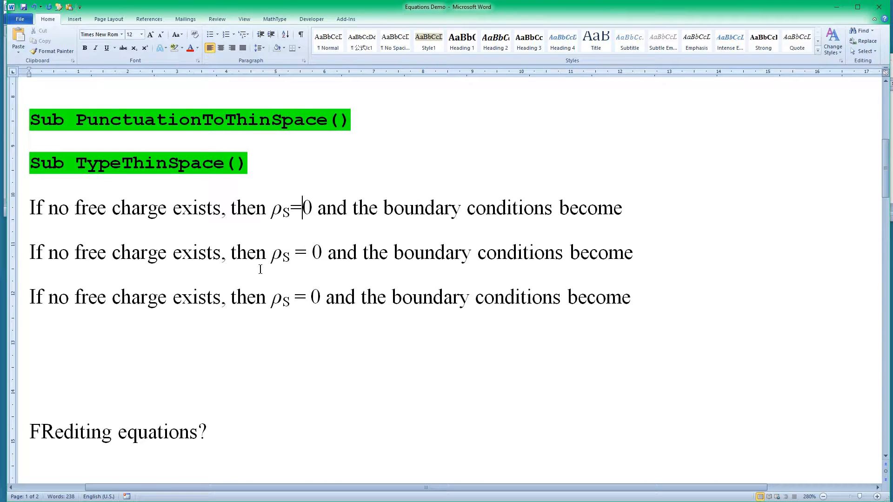
pyautogui.hotkey('alt', 'F8')
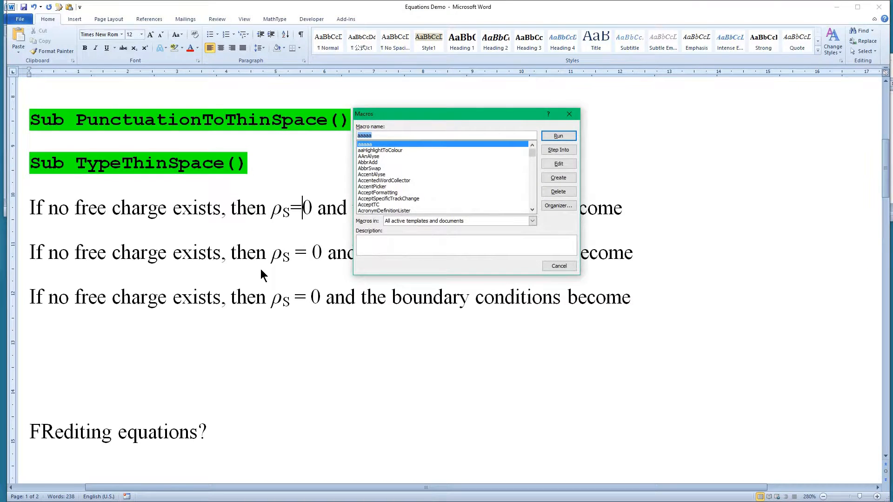
pyautogui.write('fr')
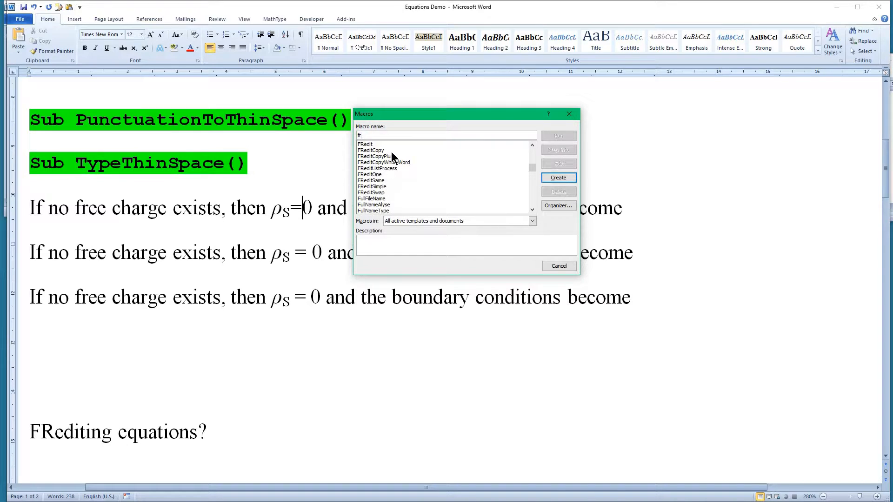
pyautogui.click(376, 144)
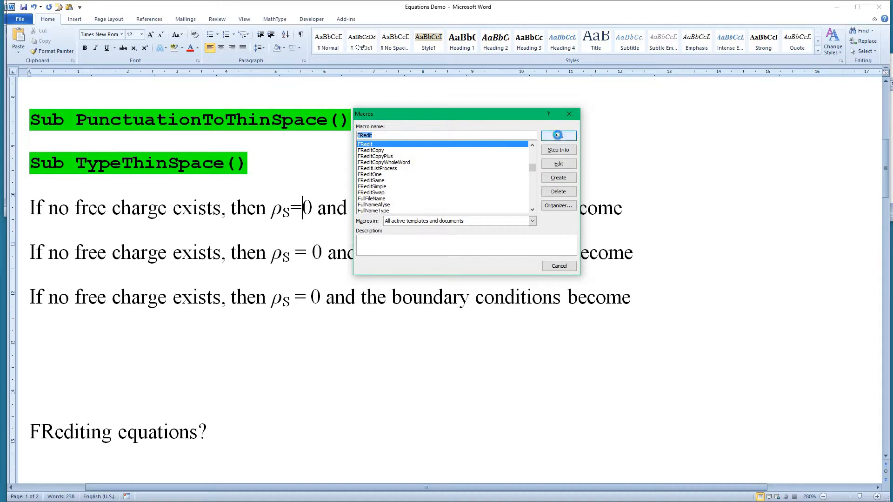
pyautogui.click(558, 136)
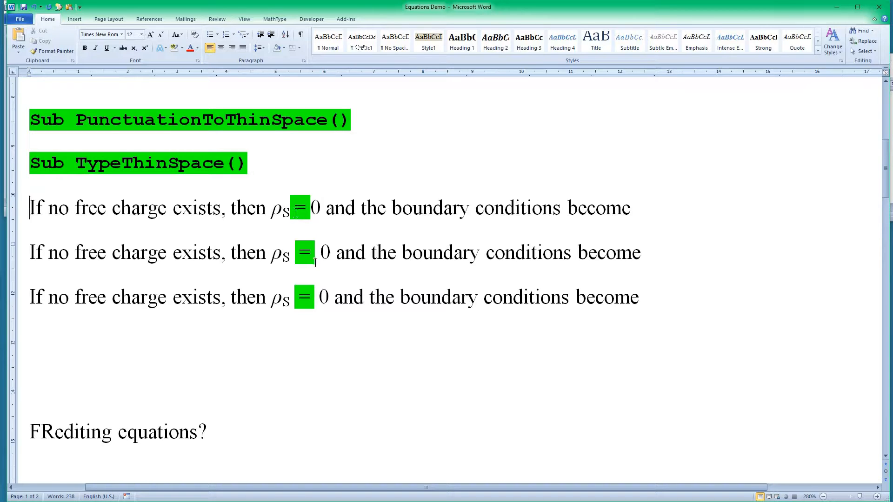
# Step: Check the spaces on both sides of the highlighted equals sign in the second sentence under TypeThinSpace
pyautogui.click(291, 252)
pyautogui.moveTo(294, 253); pyautogui.dragTo(300, 253)
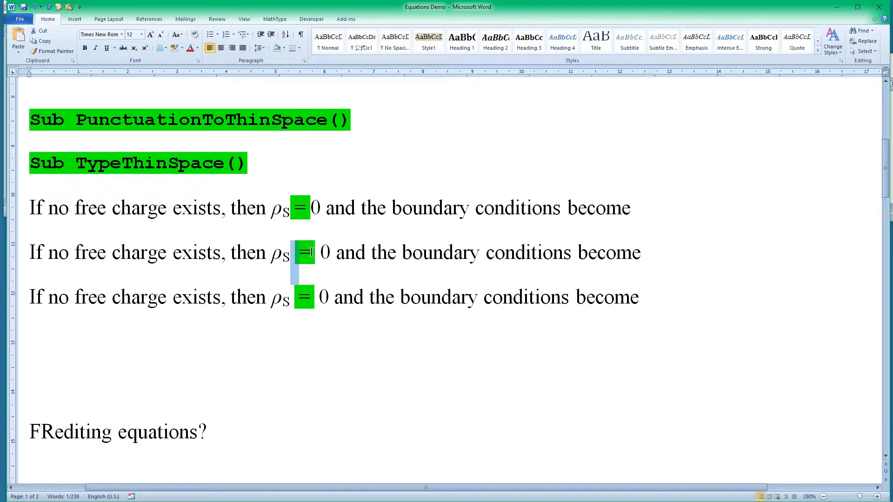
pyautogui.moveTo(311, 252); pyautogui.dragTo(321, 253)
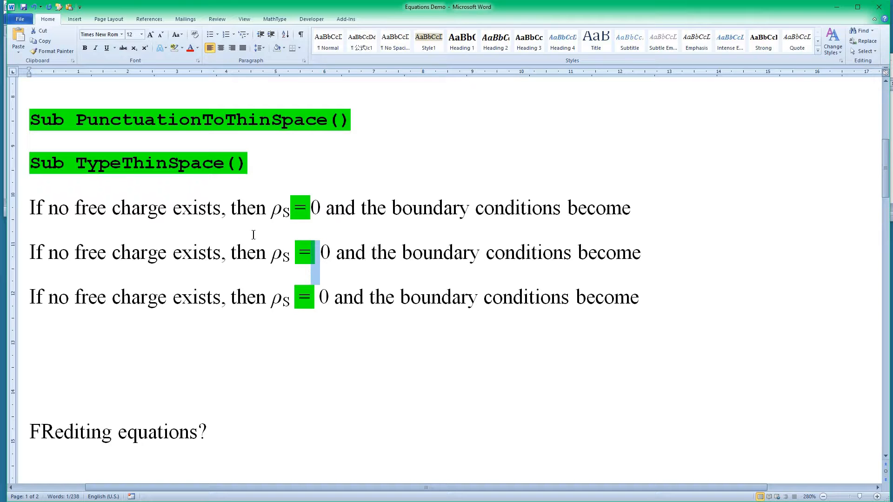
pyautogui.click(342, 244)
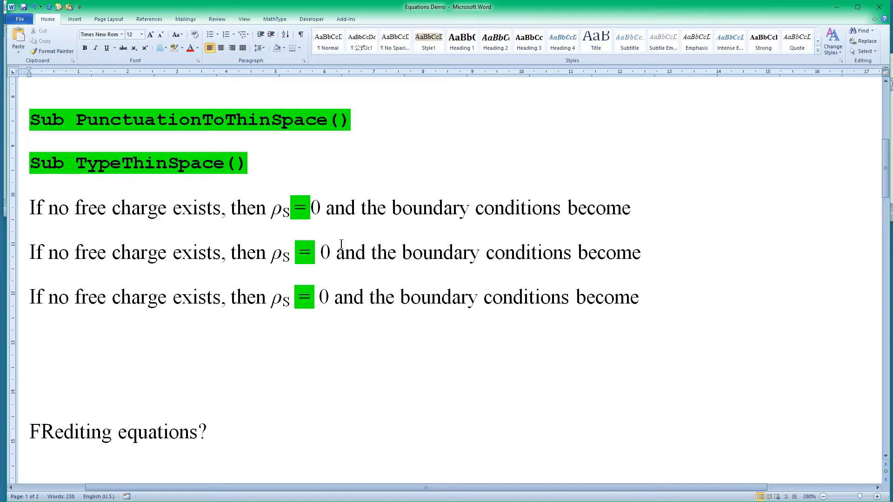
# Step: Remove the green highlight from the equation in the first sentence under EquationSpacer
pyautogui.scroll(10, 342, 244)
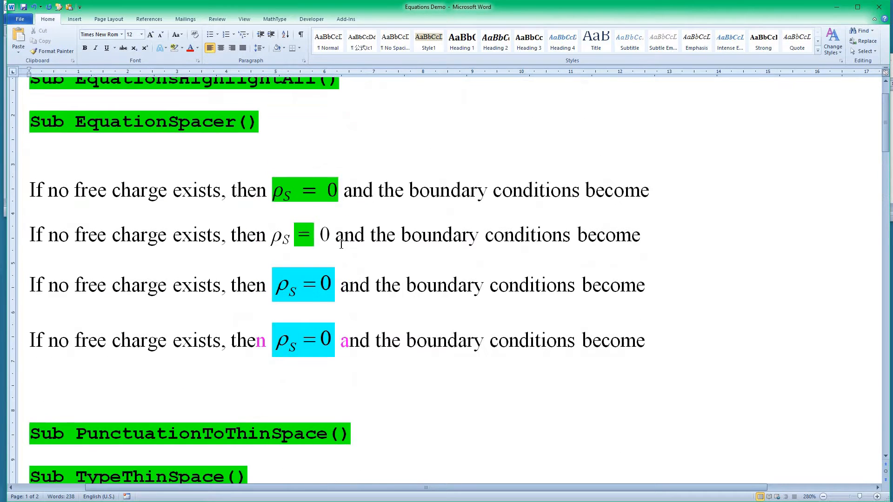
pyautogui.click(294, 257)
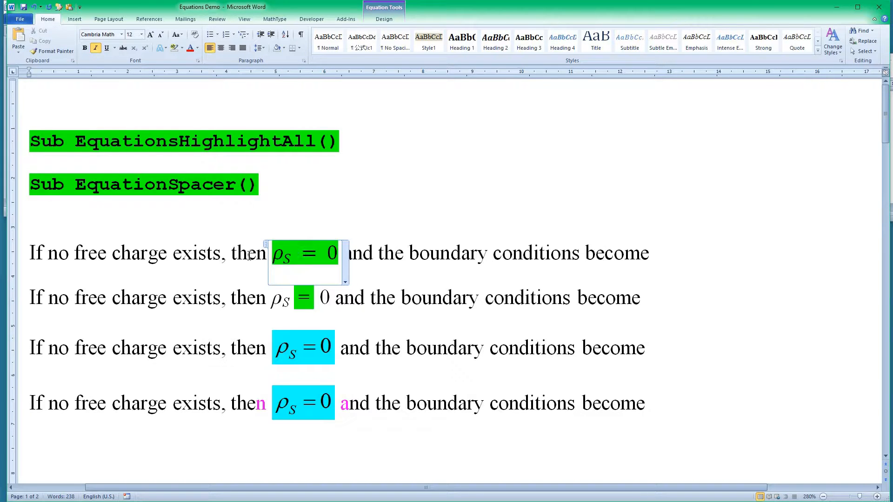
pyautogui.moveTo(233, 254); pyautogui.dragTo(419, 252)
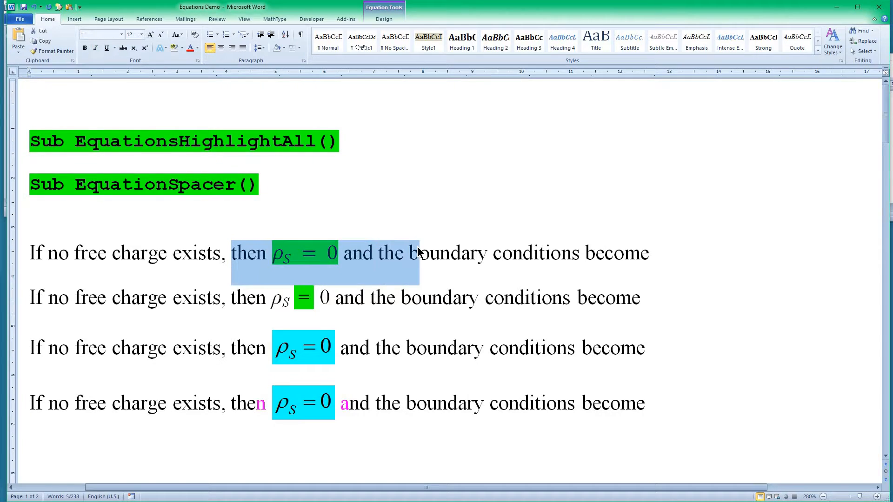
pyautogui.press('Left')
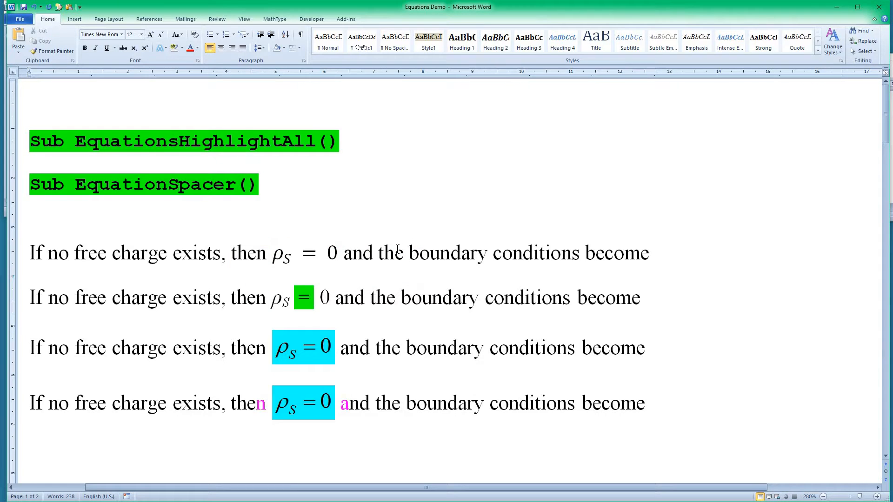
# Step: Inspect the spacing in the first sentence's equation by briefly showing the formatting marks and stepping the cursor past its equals sign
pyautogui.hotkey('ctrl', 'shift', '8')
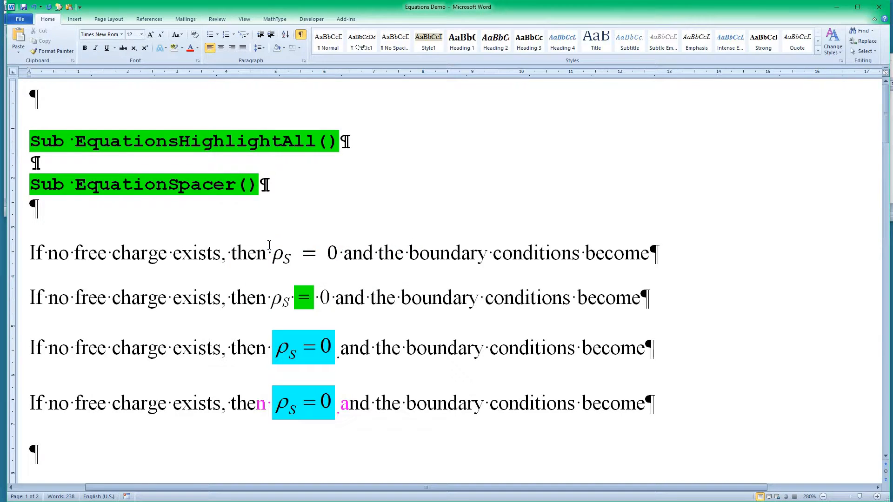
pyautogui.hotkey('ctrl', 'shift', '8')
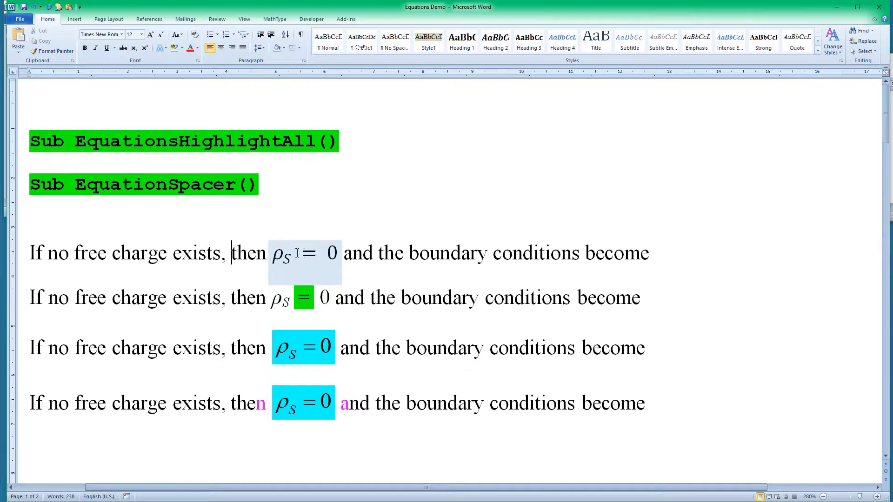
pyautogui.click(301, 258)
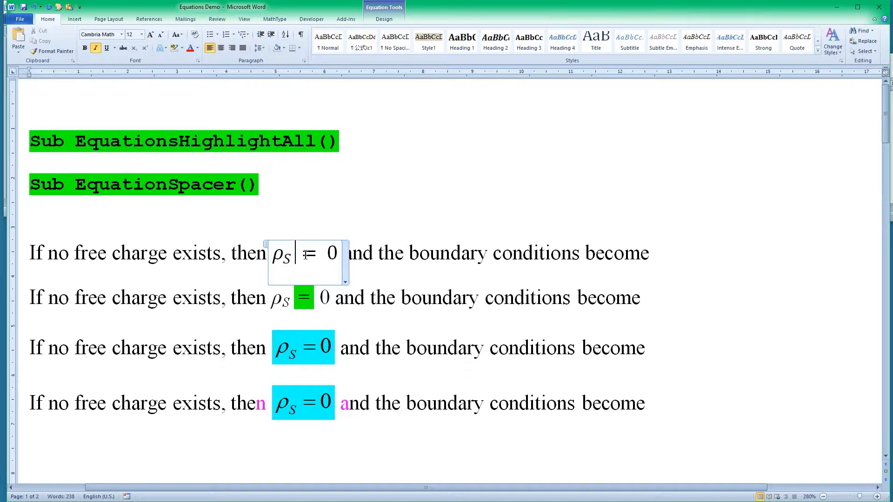
pyautogui.press('Right')
pyautogui.press('Right')
# Step: Strike through the equation in the first sentence under EquationSpacer by running the StrikeThroughAllEquations macro
pyautogui.scroll(-10, 194, 266)
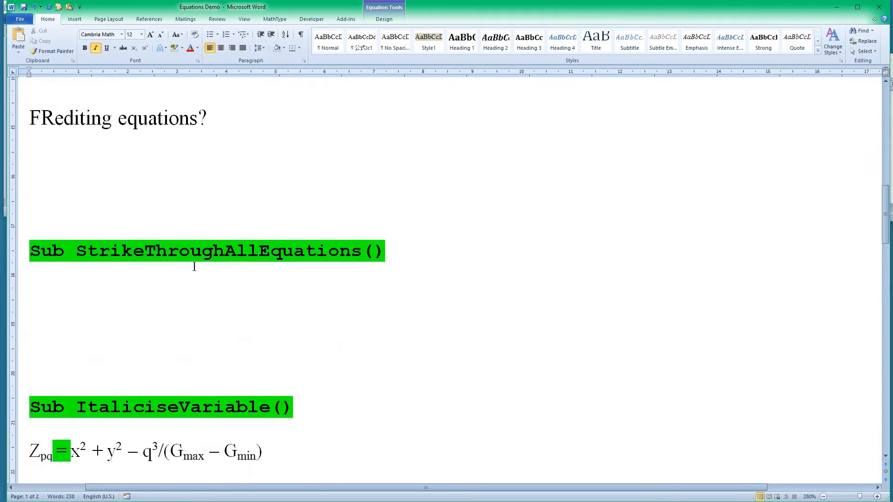
pyautogui.scroll(3, 133, 277)
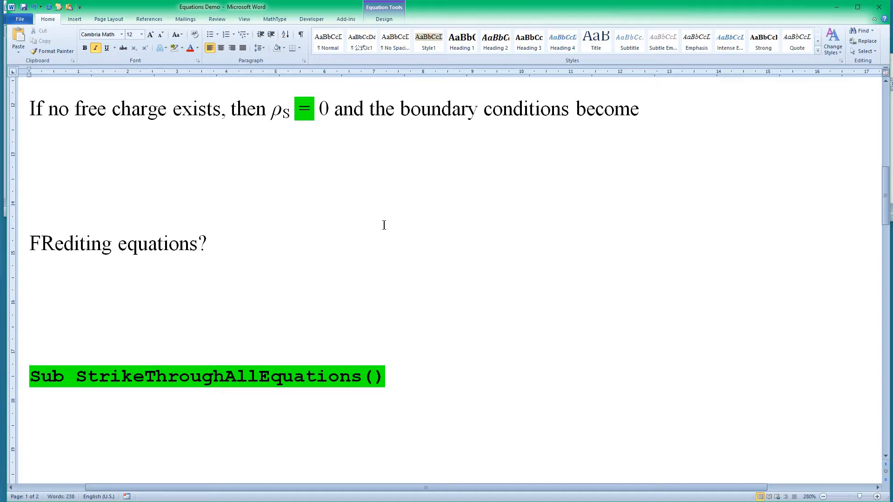
pyautogui.scroll(10, 384, 225)
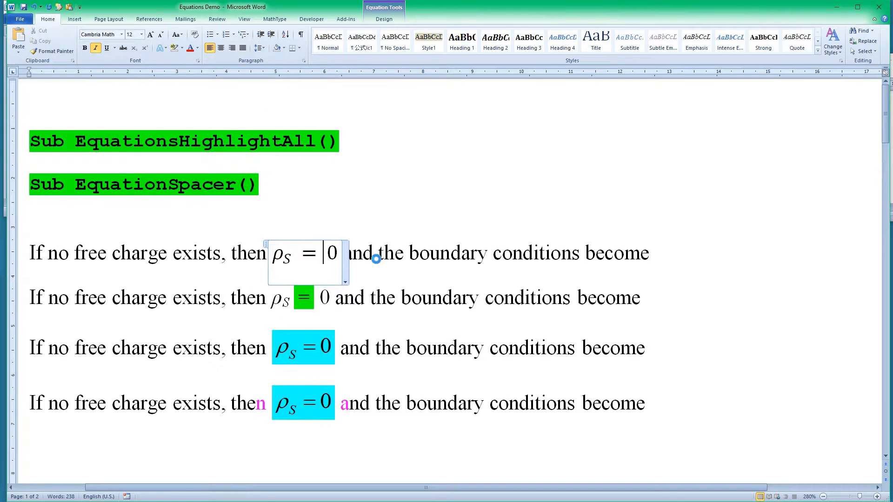
pyautogui.click(377, 256)
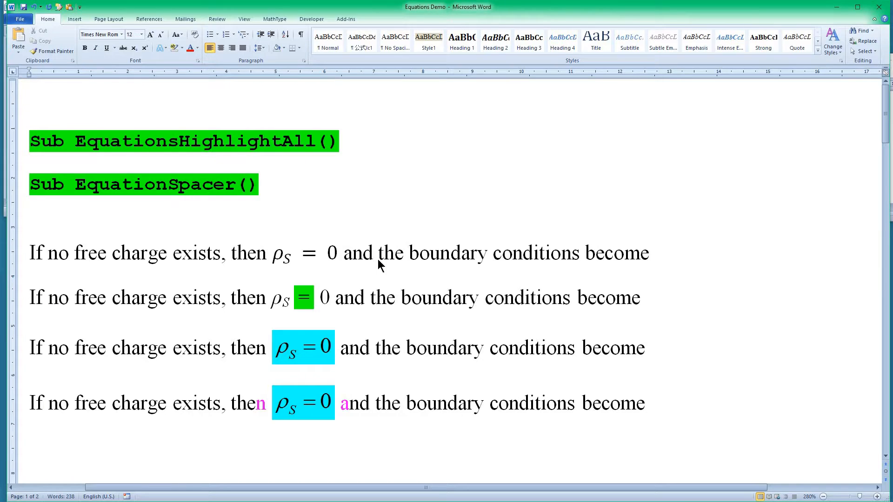
pyautogui.hotkey('alt', 'F8')
pyautogui.write('str')
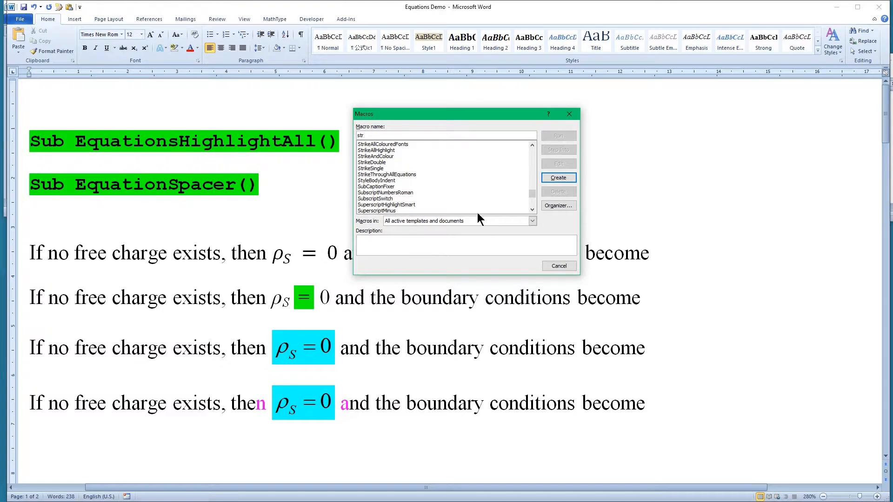
pyautogui.click(406, 175)
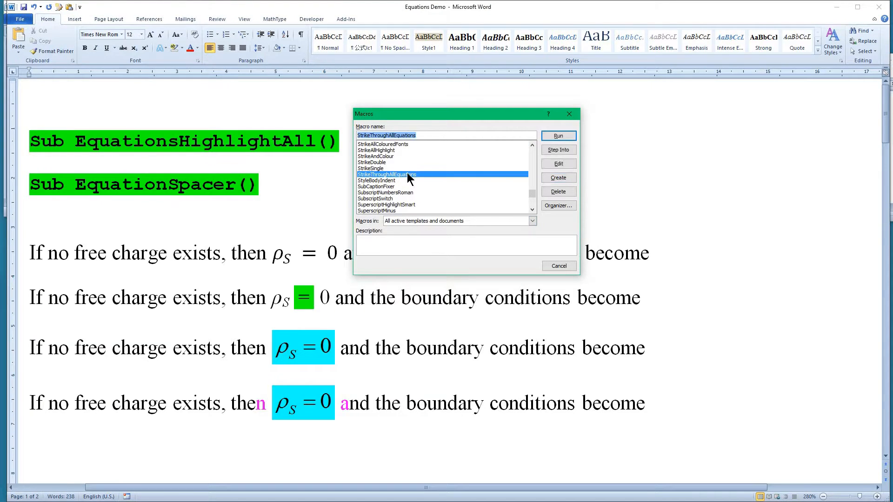
pyautogui.click(559, 136)
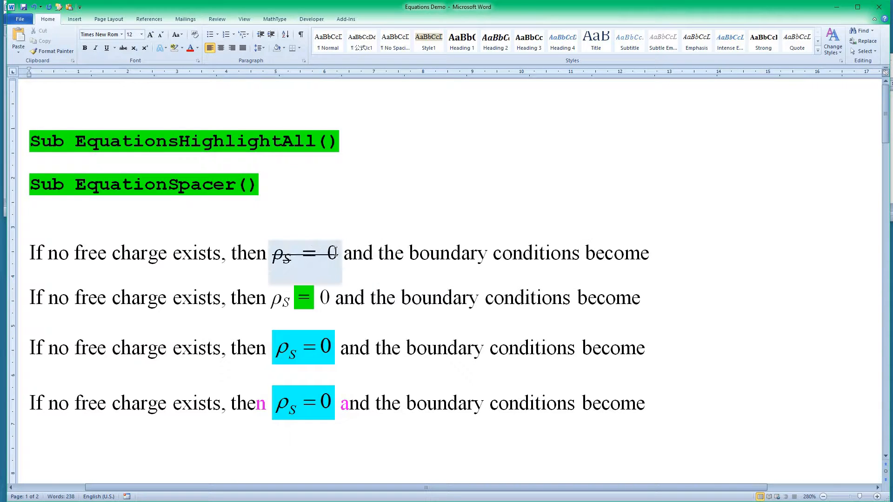
pyautogui.click(352, 266)
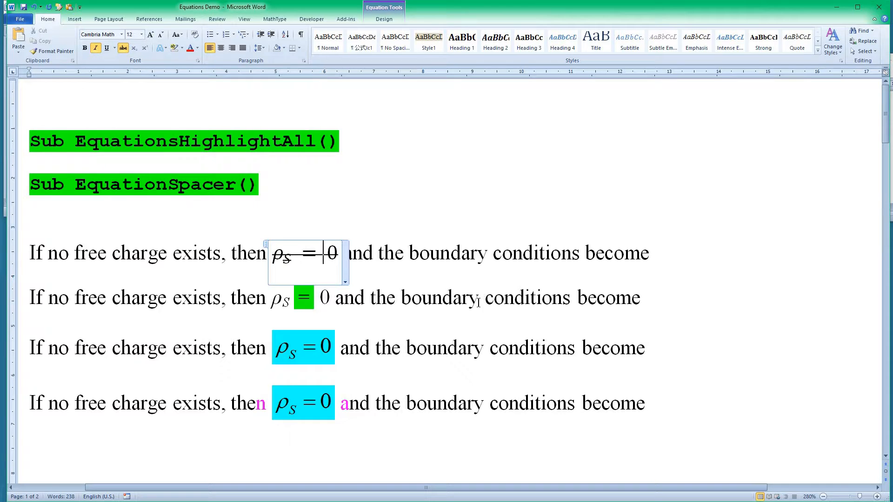
pyautogui.click(569, 300)
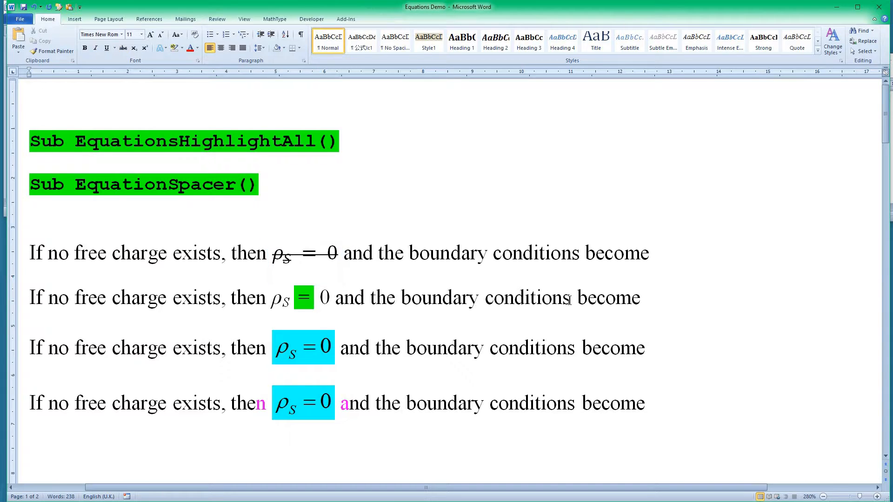
# Step: Italicise the variables Zpq, x, y, q, Gmax and Gmin one after another in the equation under ItaliciseVariable using that macro
pyautogui.scroll(-5, 570, 300)
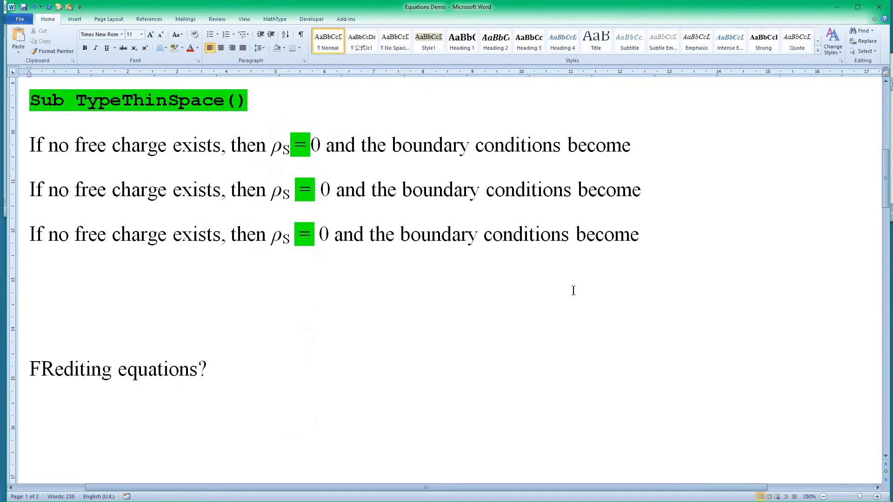
pyautogui.scroll(-5, 574, 289)
pyautogui.scroll(-3, 573, 280)
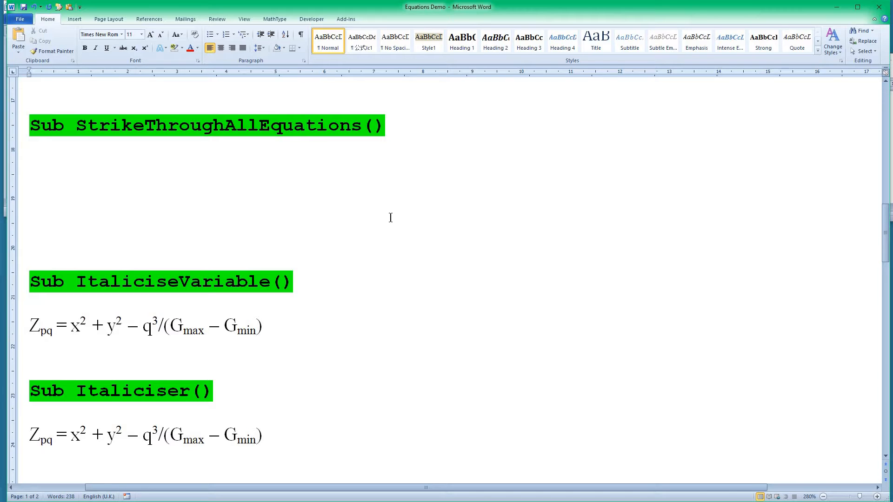
pyautogui.click(29, 328)
pyautogui.hotkey('ctrl', 'alt', 'i')
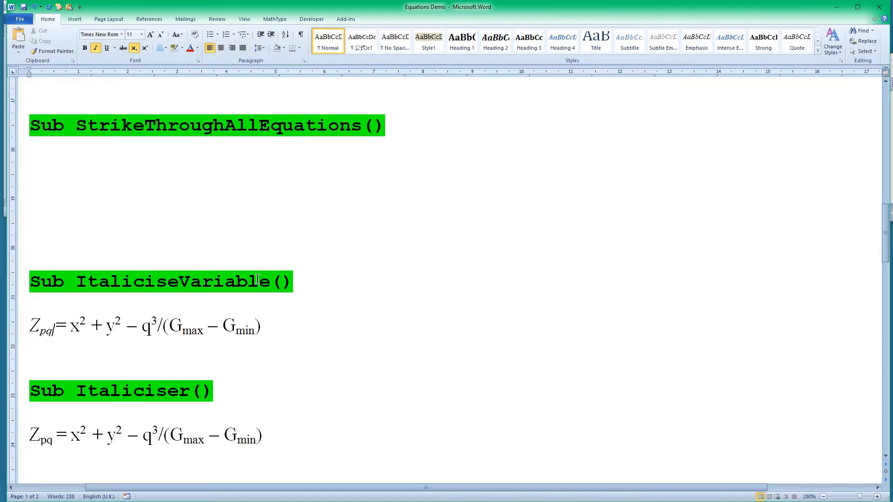
pyautogui.press('alt')
pyautogui.hotkey('ctrl', 'alt', 'i')
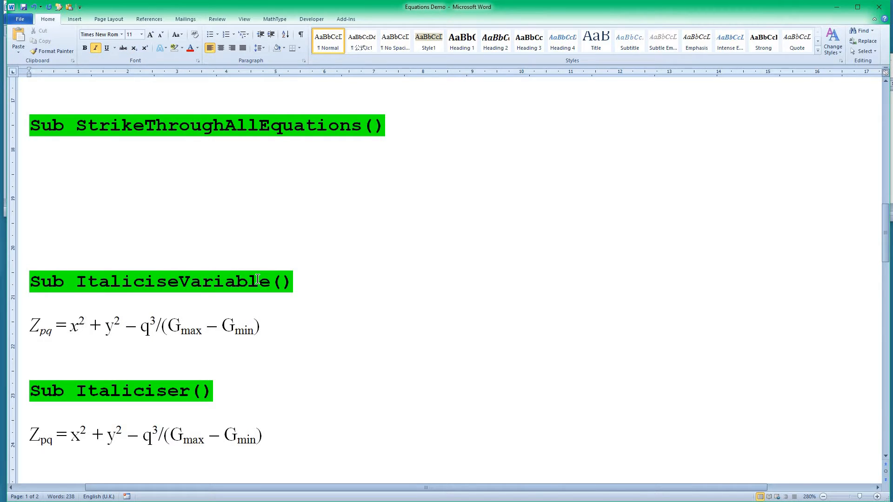
pyautogui.hotkey('ctrl', 'alt', 'i')
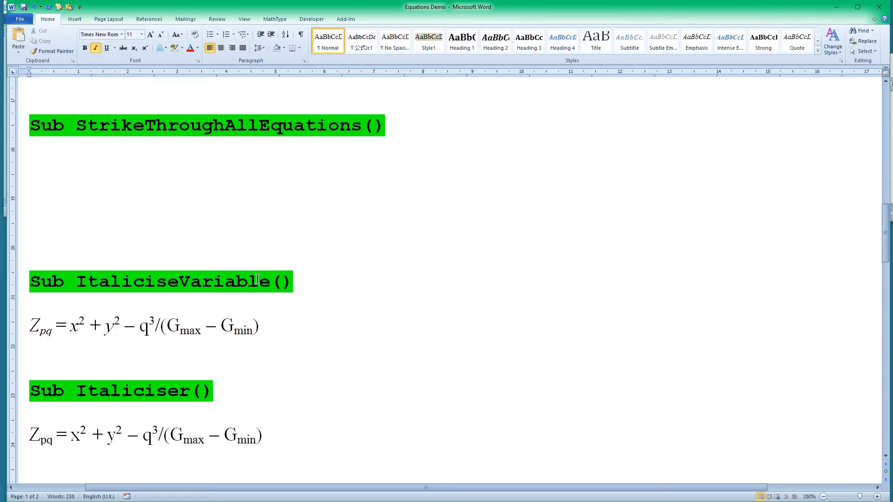
pyautogui.hotkey('ctrl', 'alt', 'i')
pyautogui.hotkey('ctrl', 'alt', 'i')
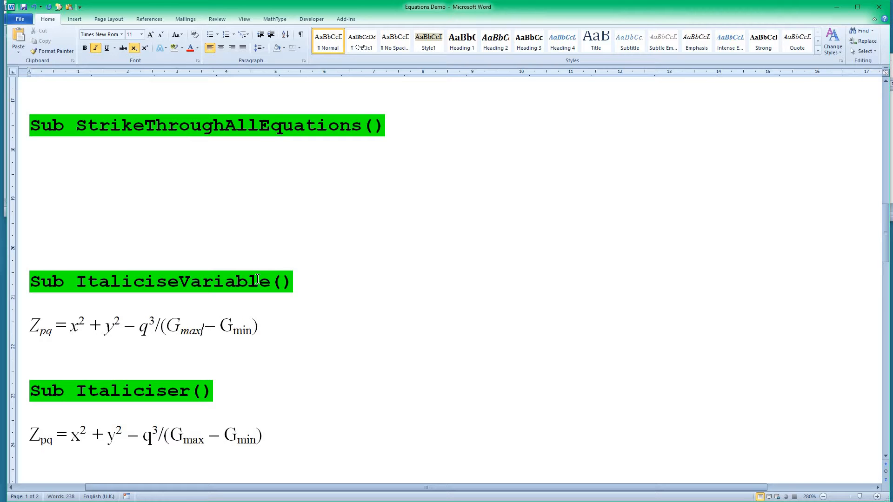
pyautogui.hotkey('ctrl', 'alt', 'i')
# Step: Select "alicise" in the Italiciser heading and turn italics on and off again
pyautogui.scroll(-1, 257, 280)
pyautogui.click(45, 375)
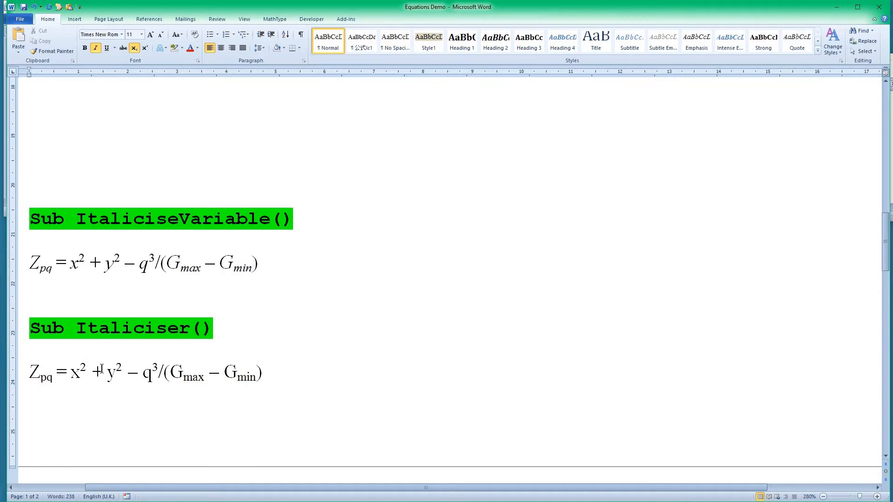
pyautogui.moveTo(99, 328); pyautogui.dragTo(134, 328)
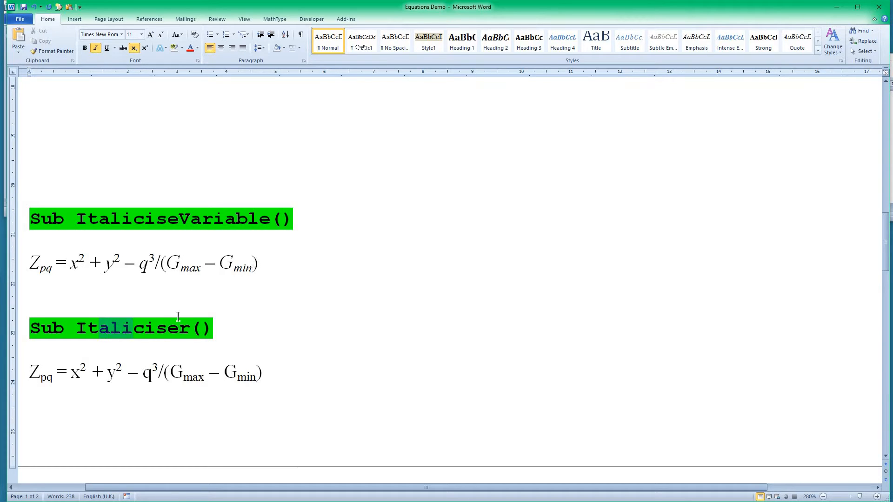
pyautogui.keyDown('shift'); pyautogui.click(177, 335); pyautogui.keyUp('shift')
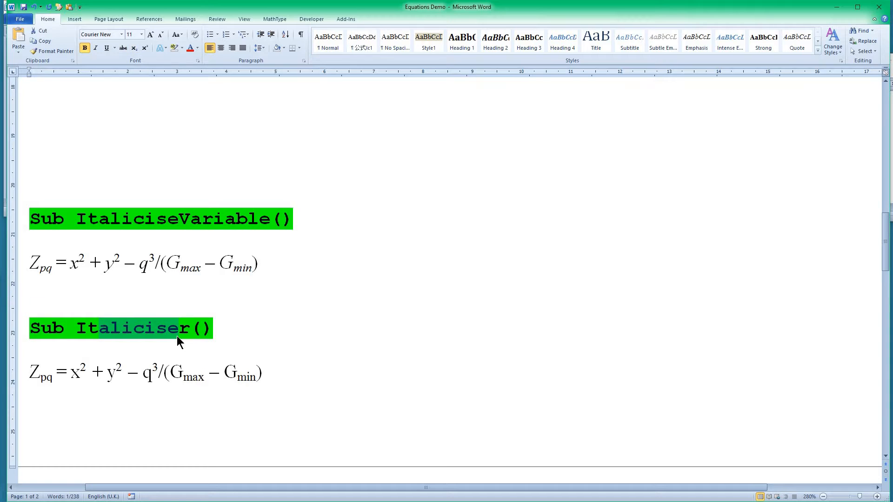
pyautogui.hotkey('ctrl', 'i')
pyautogui.hotkey('ctrl', 'i')
# Step: Italicise Z, pq, x, y, q and both G symbols one after another in the equation under Italiciser using that macro
pyautogui.click(29, 372)
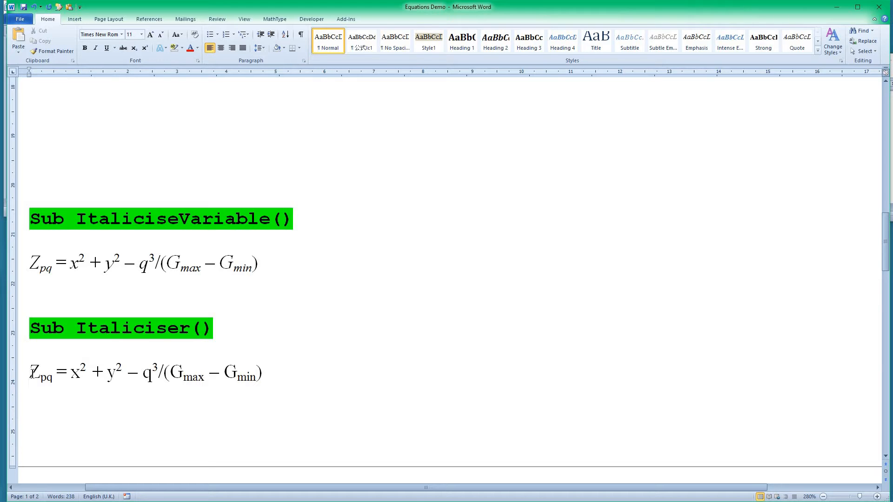
pyautogui.hotkey('ctrl', 'i')
pyautogui.hotkey('ctrl', 'i')
pyautogui.hotkey('ctrl', 'i')
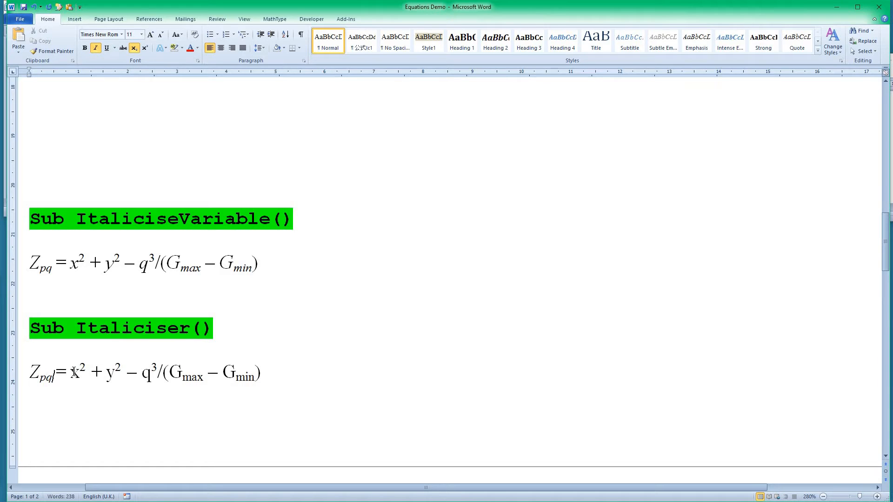
pyautogui.click(72, 372)
pyautogui.hotkey('ctrl', 'i')
pyautogui.click(106, 373)
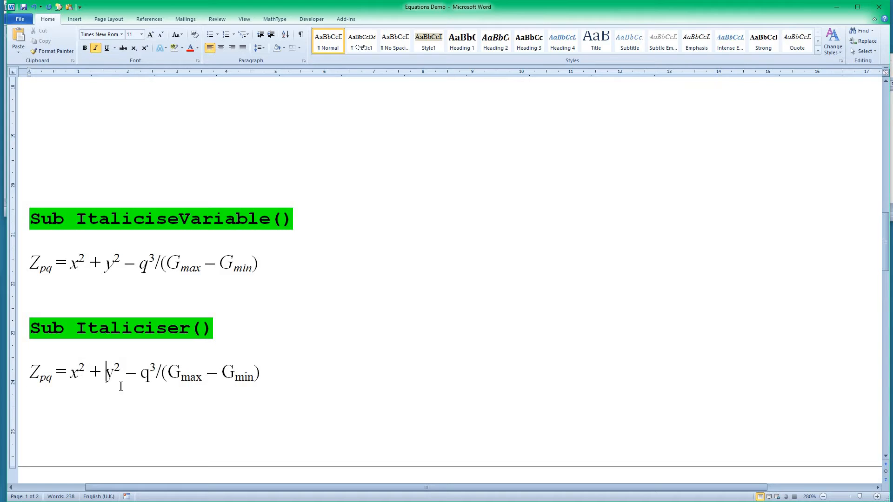
pyautogui.hotkey('ctrl', 'i')
pyautogui.click(142, 391)
pyautogui.hotkey('ctrl', 'i')
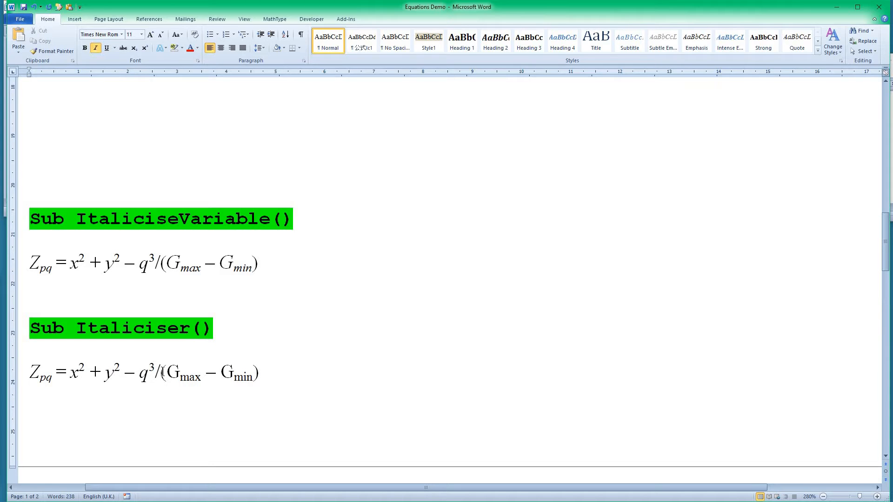
pyautogui.click(166, 372)
pyautogui.hotkey('ctrl', 'i')
pyautogui.click(220, 374)
pyautogui.hotkey('ctrl', 'i')
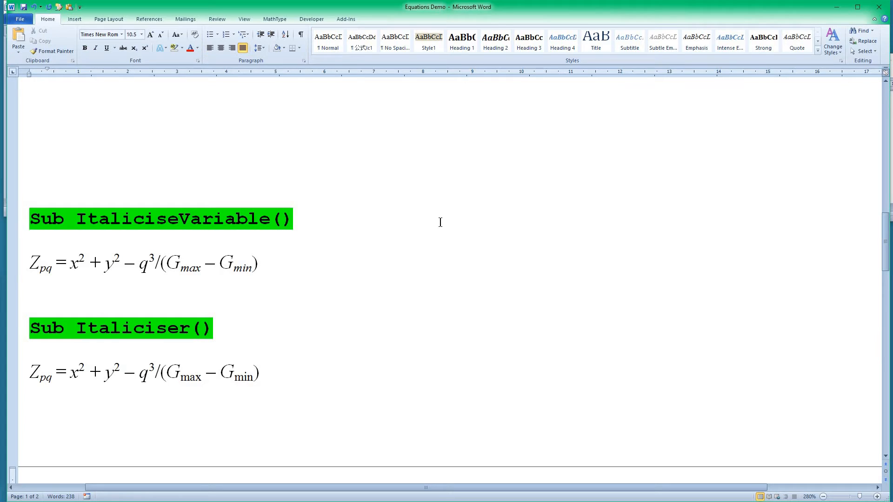
# Step: Go to the FieldsUnlink section and select the Figure 4.1 citation and the first equation's number to check whether they are fields
pyautogui.scroll(-4, 440, 223)
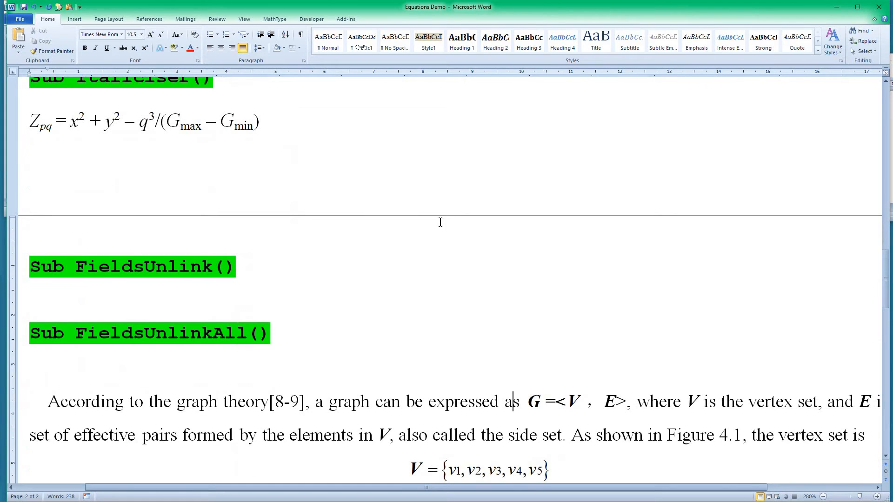
pyautogui.scroll(-1, 440, 284)
pyautogui.keyDown('ctrl'); pyautogui.scroll(-2, 438, 300); pyautogui.keyUp('ctrl')
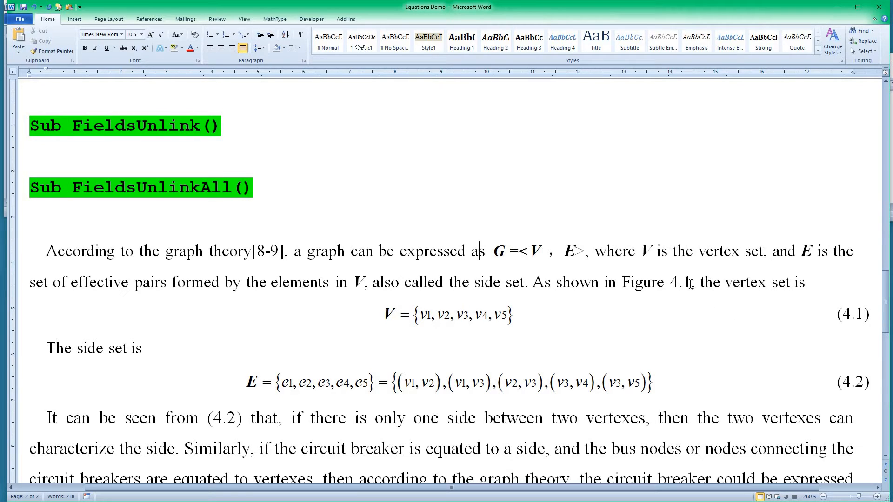
pyautogui.moveTo(690, 283); pyautogui.dragTo(637, 284)
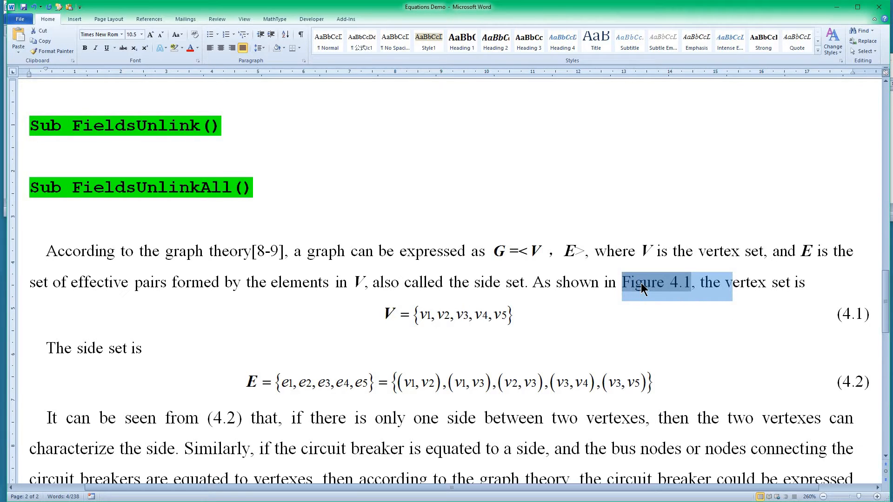
pyautogui.moveTo(842, 314); pyautogui.dragTo(859, 319)
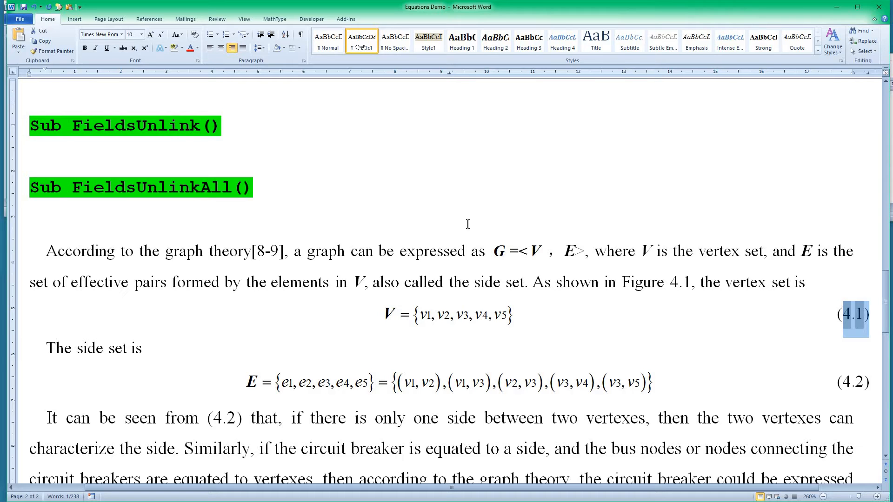
# Step: Run the FieldsUnlinkAll macro on the document
pyautogui.click(162, 190)
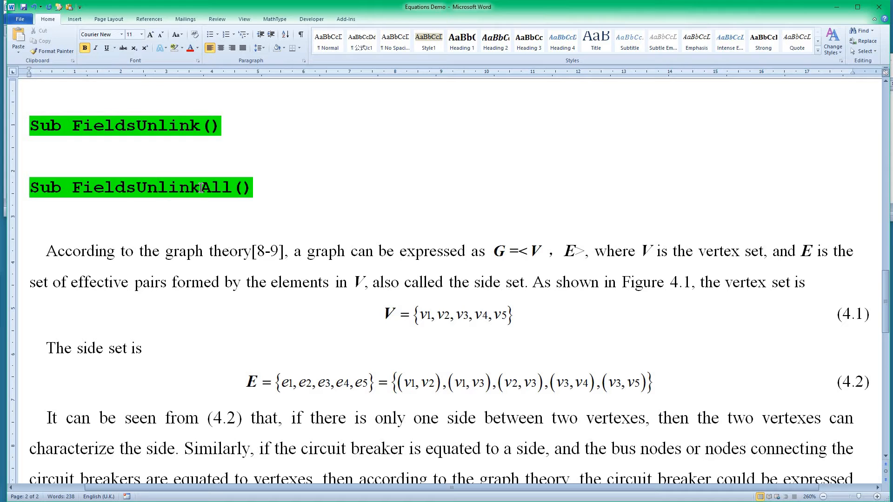
pyautogui.hotkey('alt', 'F8')
pyautogui.write('fie')
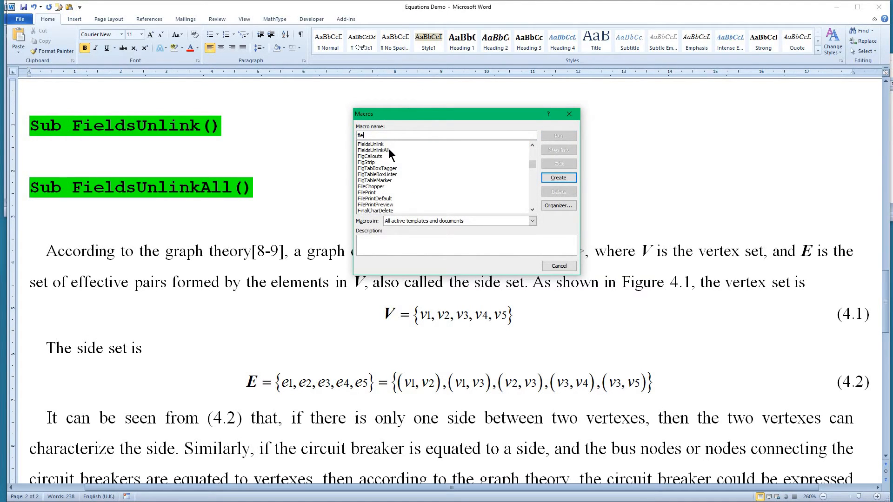
pyautogui.click(389, 150)
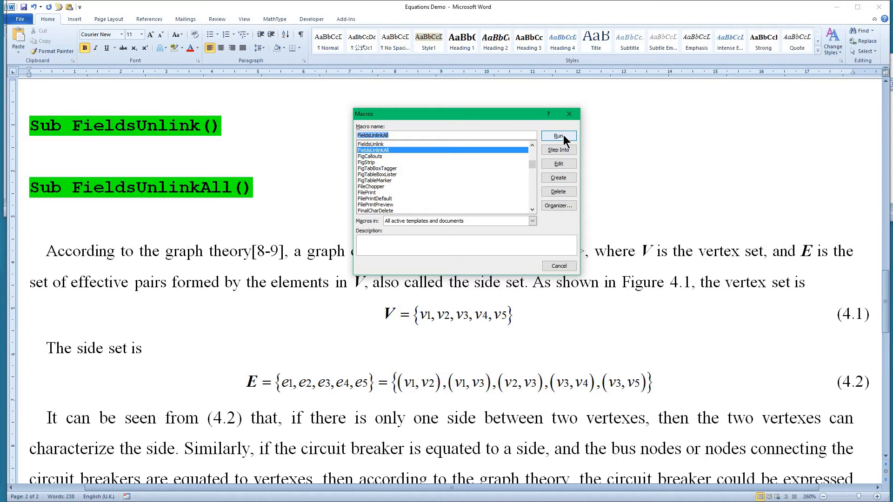
pyautogui.click(563, 136)
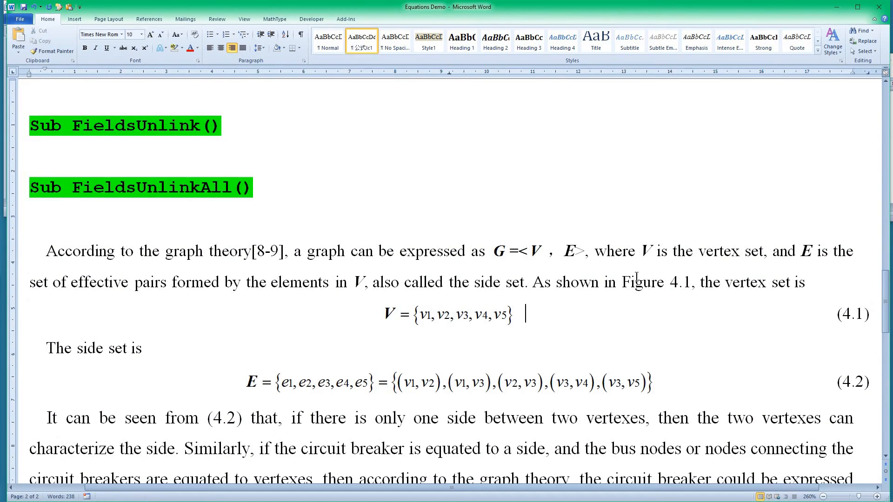
# Step: Select the Figure 4.1 citation, equation number (4.1) and the V equation in turn to check what each has been converted to
pyautogui.moveTo(682, 283); pyautogui.dragTo(704, 284)
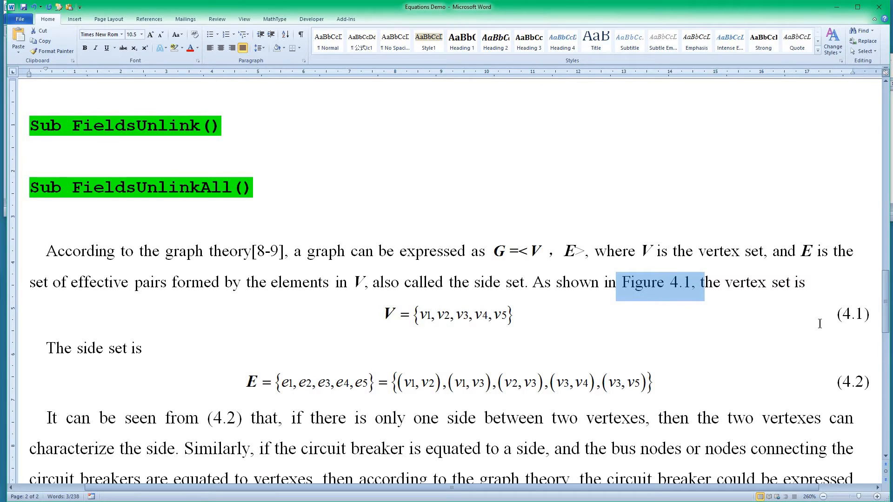
pyautogui.moveTo(840, 322); pyautogui.dragTo(863, 325)
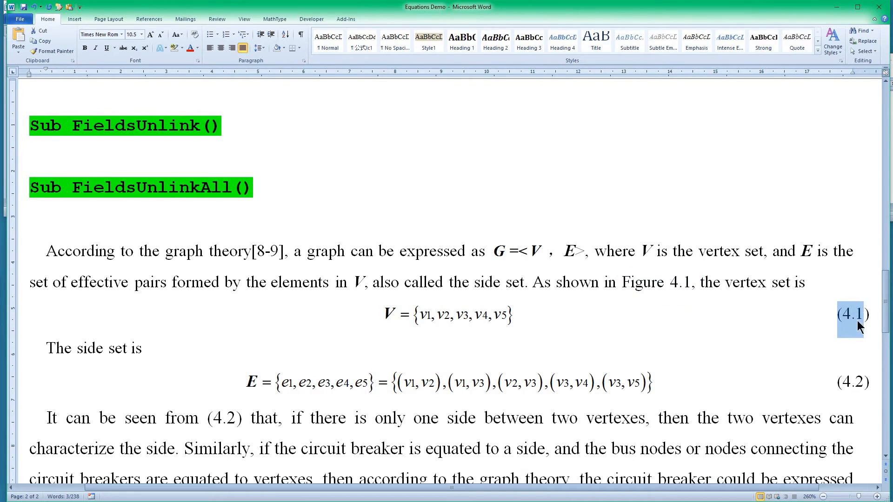
pyautogui.click(454, 321)
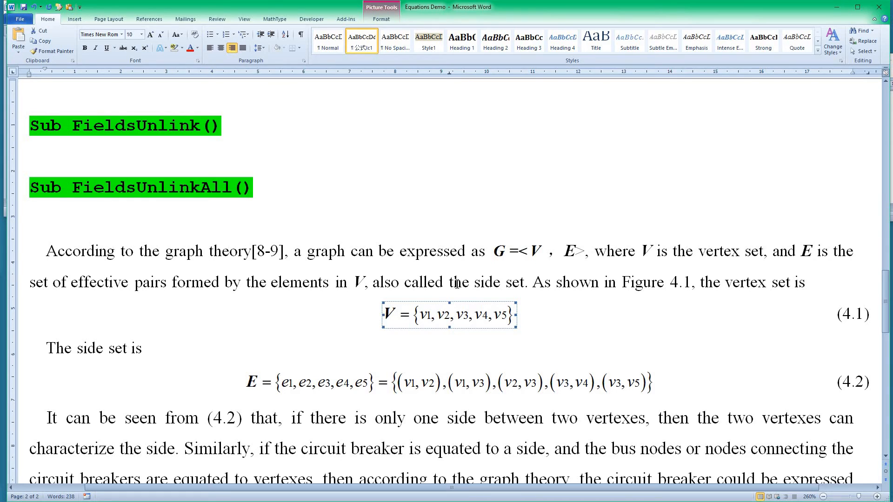
# Step: Undo the FieldsUnlinkAll changes and check the Figure 4.1 citation, the first equation's number and the V equation, opening the latter briefly in MathType
pyautogui.hotkey('ctrl', 'a')
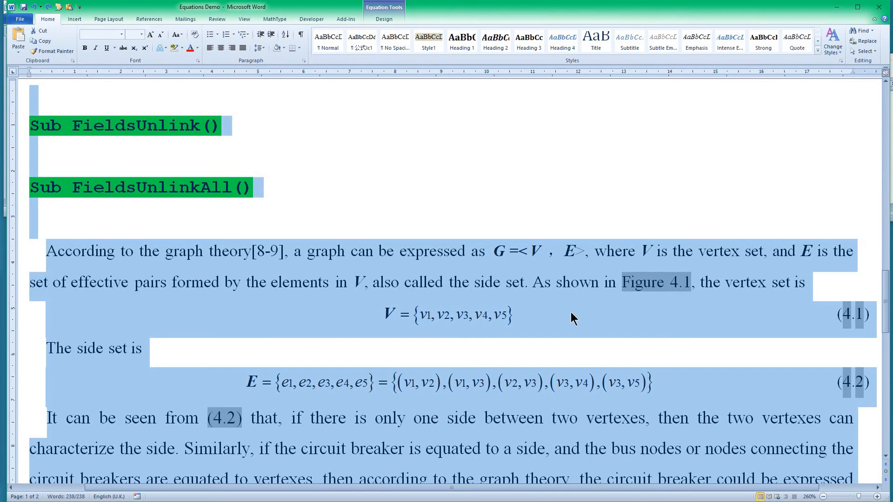
pyautogui.click(632, 296)
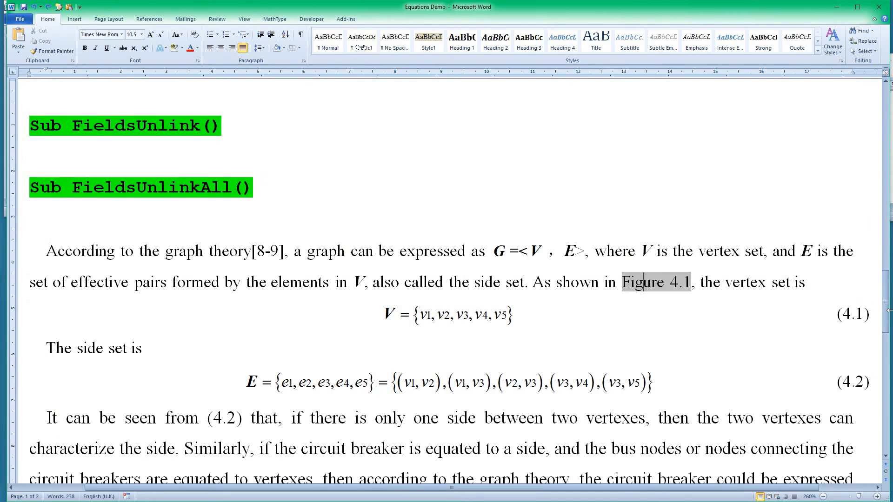
pyautogui.click(858, 313)
pyautogui.doubleClick(464, 312)
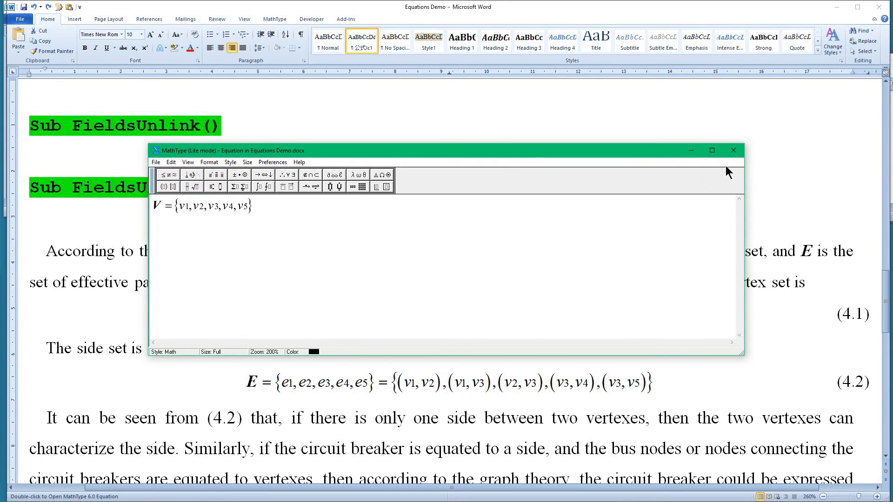
pyautogui.click(732, 151)
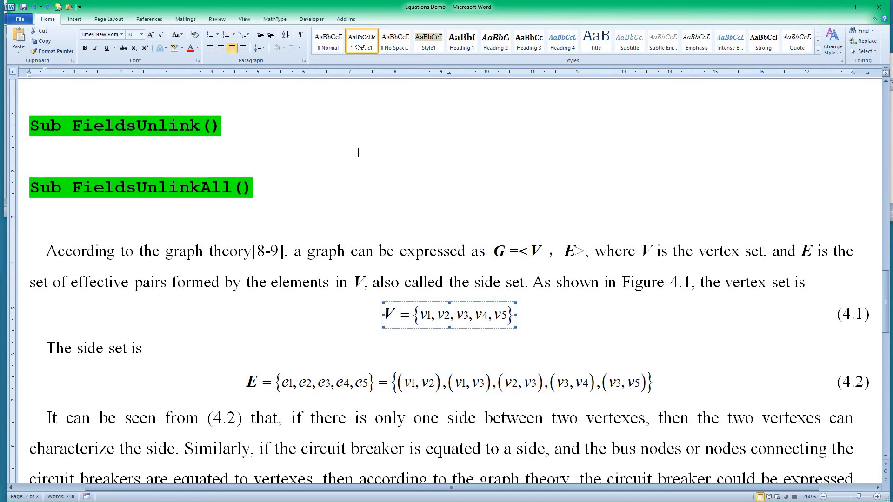
# Step: Run the FieldsUnlink macro on the document and dismiss its report
pyautogui.hotkey('alt', 'F8')
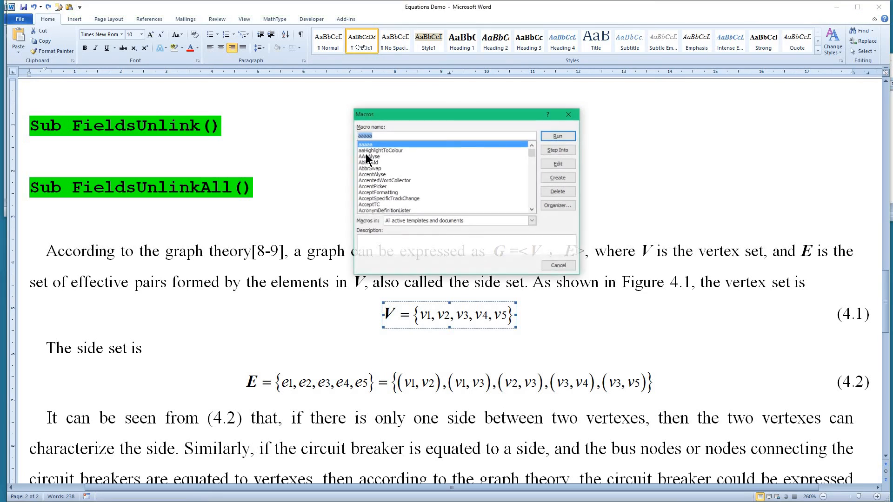
pyautogui.write('fie')
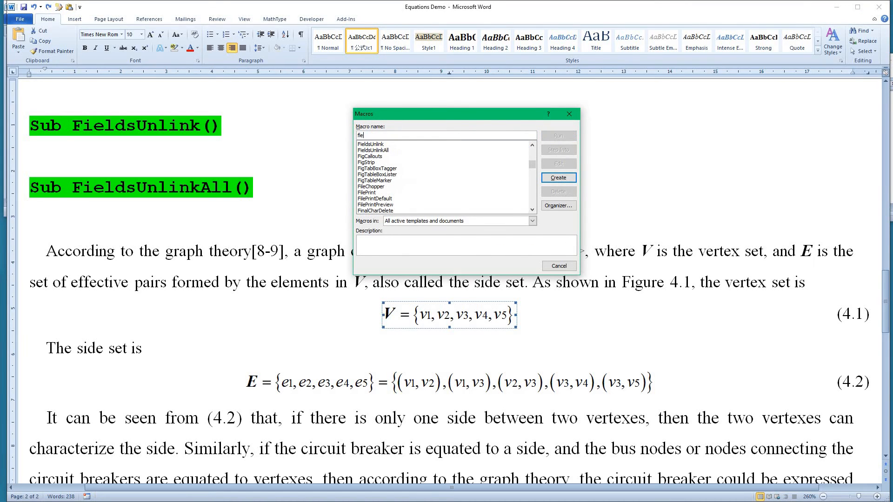
pyautogui.click(381, 144)
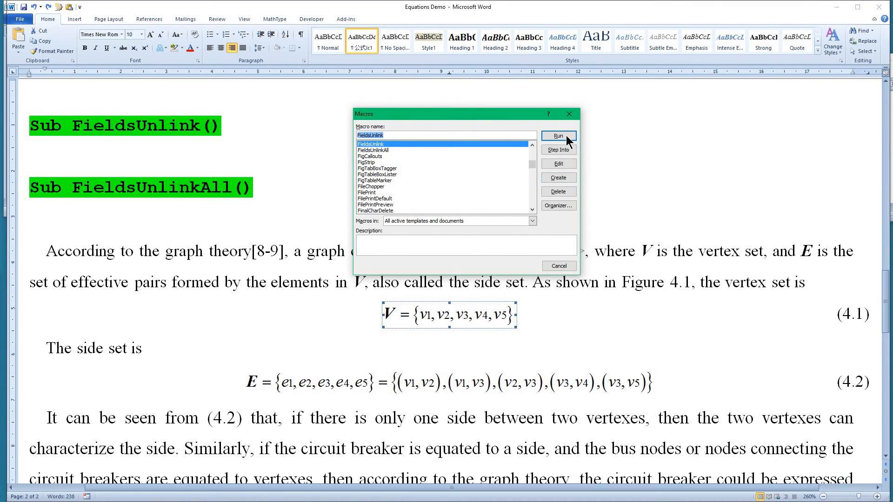
pyautogui.click(559, 136)
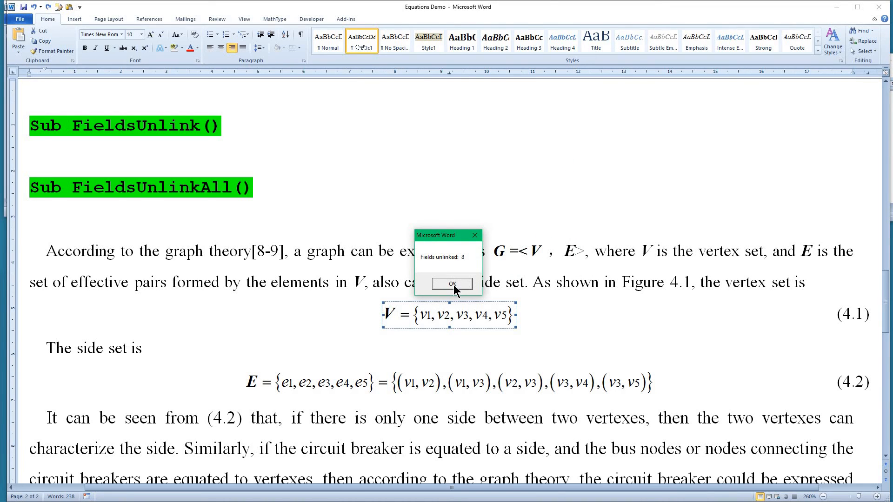
pyautogui.click(452, 284)
# Step: Check the Figure 4.1 citation and equation number (4.1) by selecting them, and open the V equation briefly in MathType
pyautogui.moveTo(599, 284); pyautogui.dragTo(615, 285)
pyautogui.moveTo(708, 273); pyautogui.dragTo(714, 279)
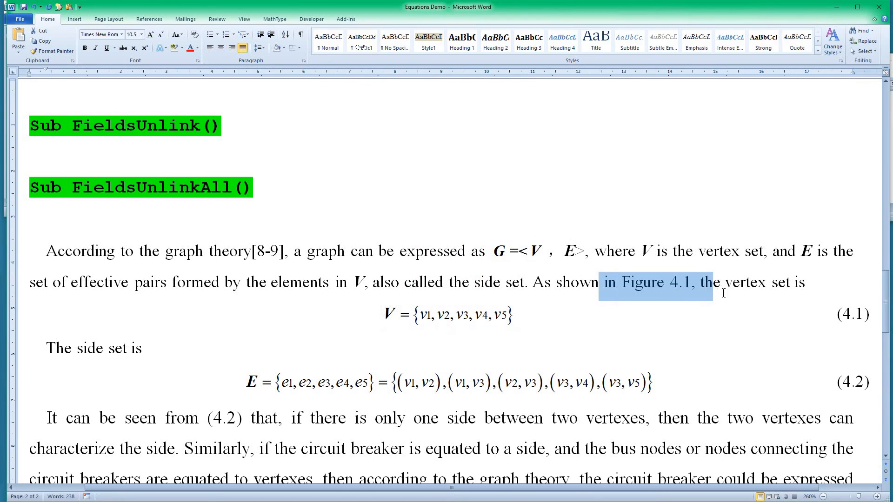
pyautogui.moveTo(836, 320); pyautogui.dragTo(868, 316)
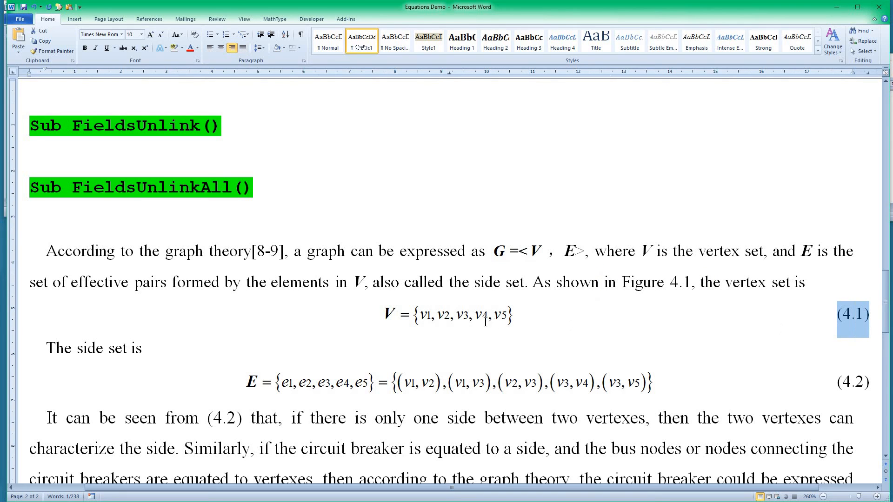
pyautogui.doubleClick(450, 315)
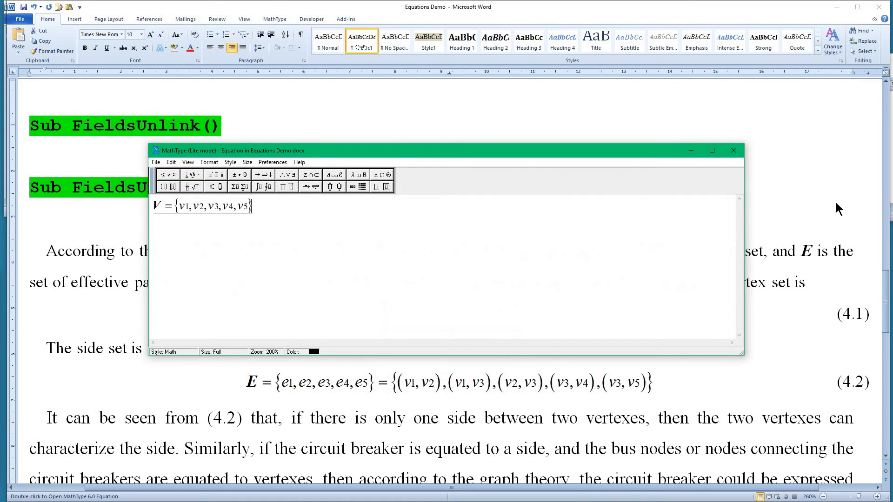
pyautogui.click(733, 150)
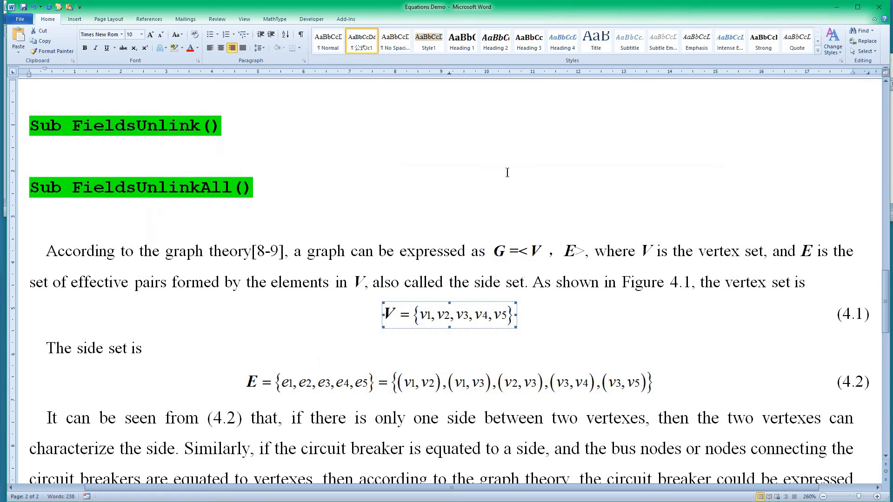